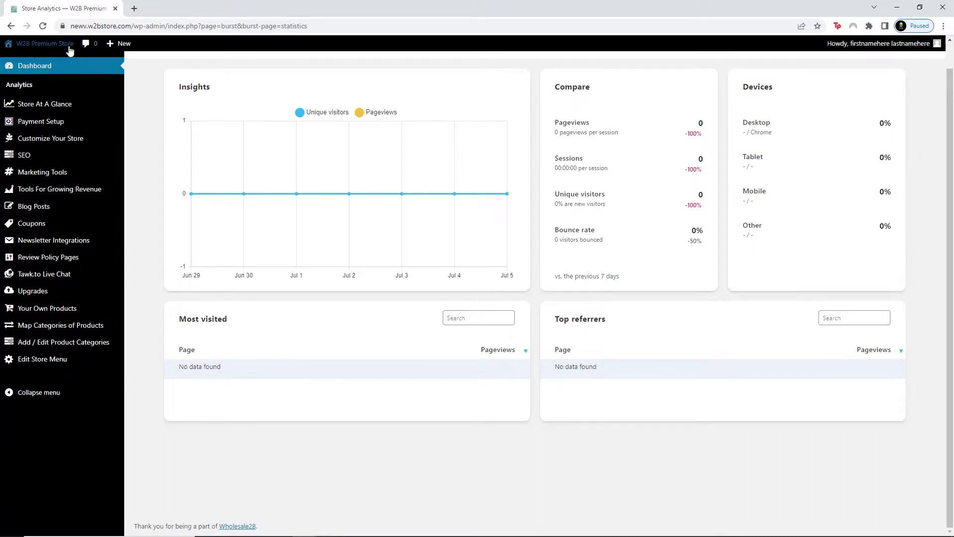
- Open the W2B Premium Store's live site in a new browser tab using the admin bar's Visit Site link
{"action": "mouse_move", "coordinate": [62, 49]}
{"action": "right_click", "coordinate": [35, 61]}
{"action": "left_click", "coordinate": [55, 64]}
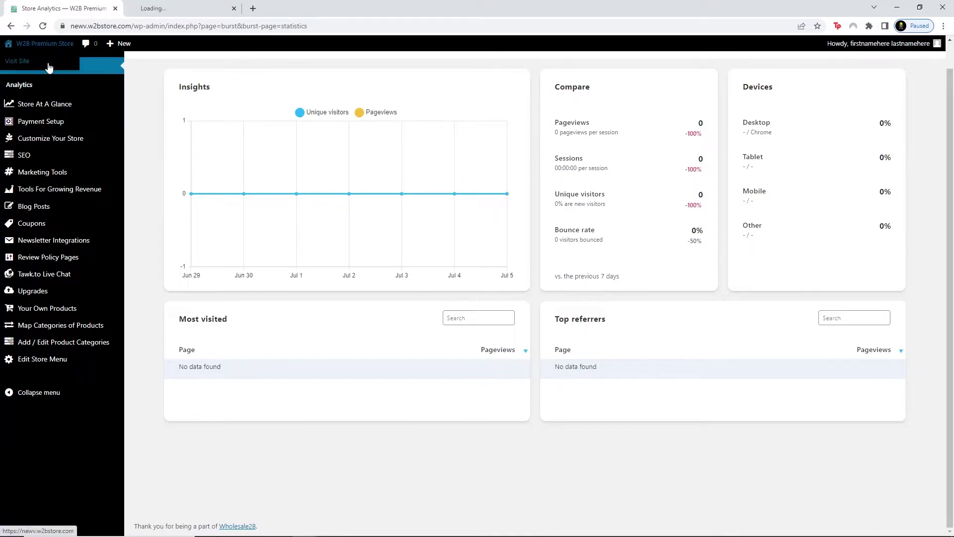
- On the store tab, open Customize > Widgets > Front Page and review its five widgets
{"action": "left_click", "coordinate": [182, 9]}
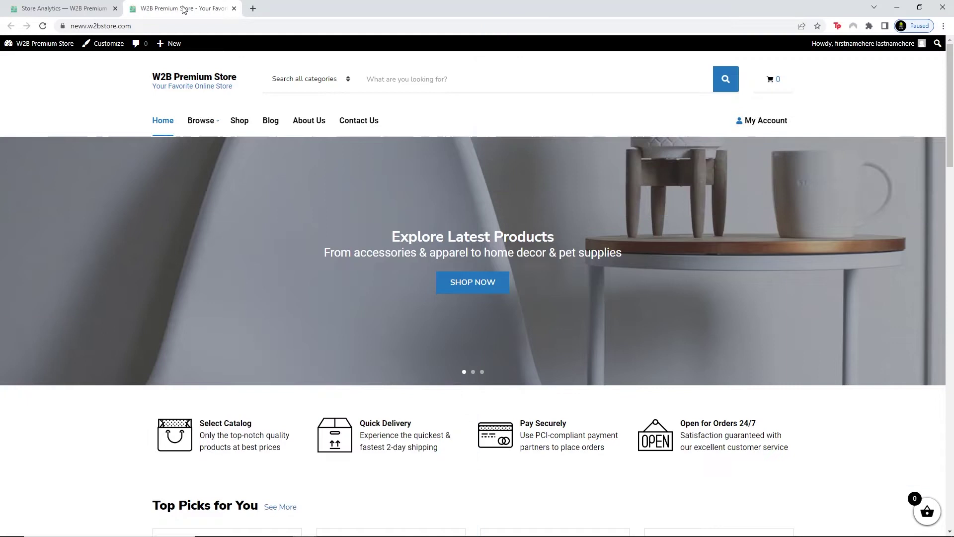
{"action": "left_click", "coordinate": [119, 44]}
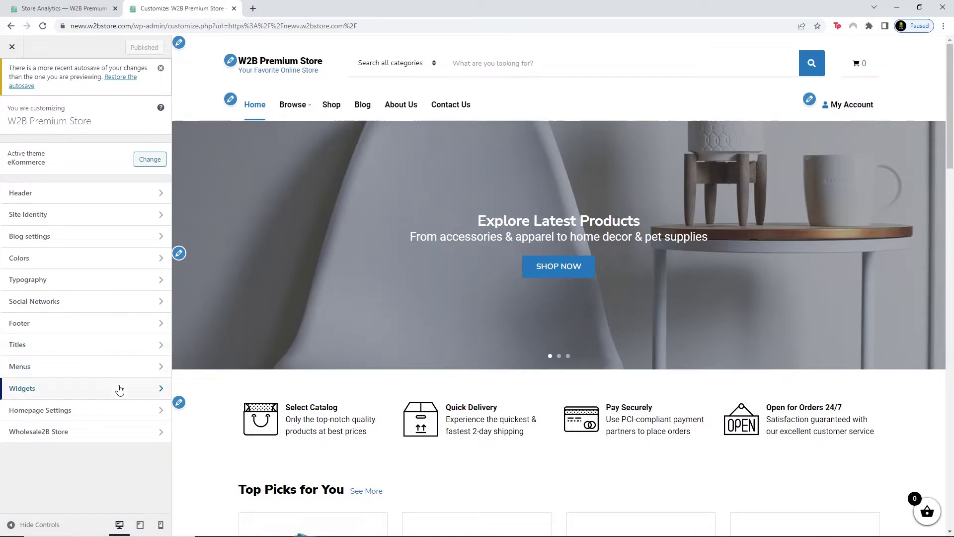
{"action": "left_click", "coordinate": [119, 387]}
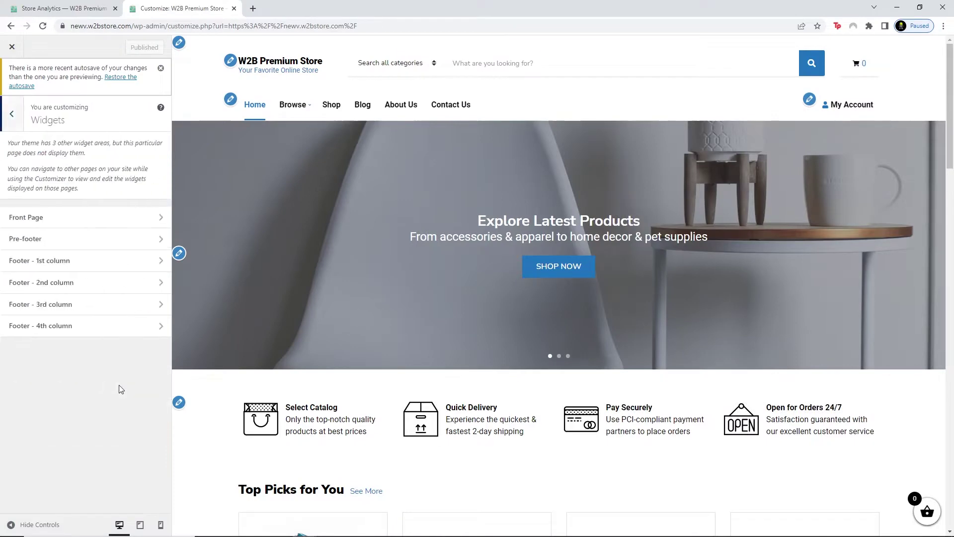
{"action": "left_click", "coordinate": [132, 218]}
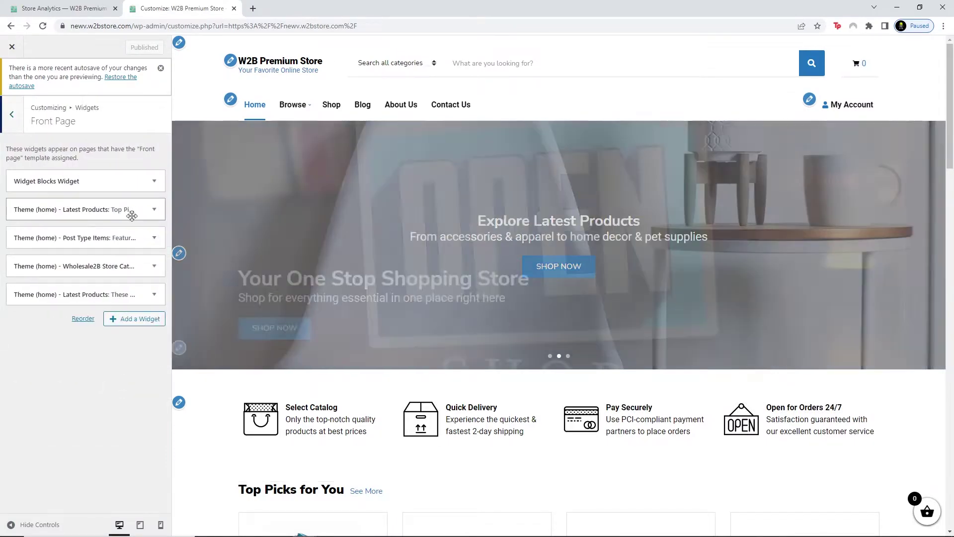
{"action": "scroll", "coordinate": [942, 173], "scroll_direction": "down", "scroll_amount": 4}
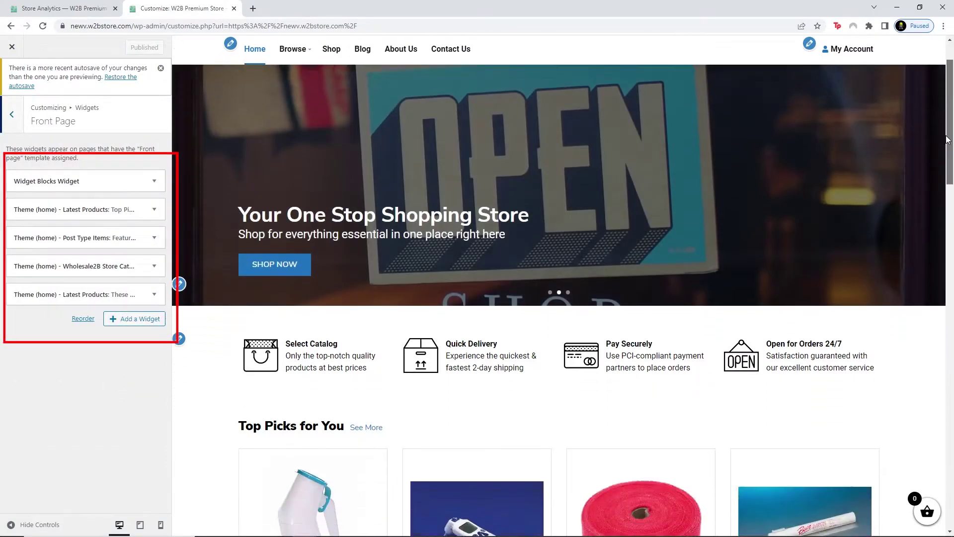
{"action": "scroll", "coordinate": [942, 174], "scroll_direction": "down", "scroll_amount": 4}
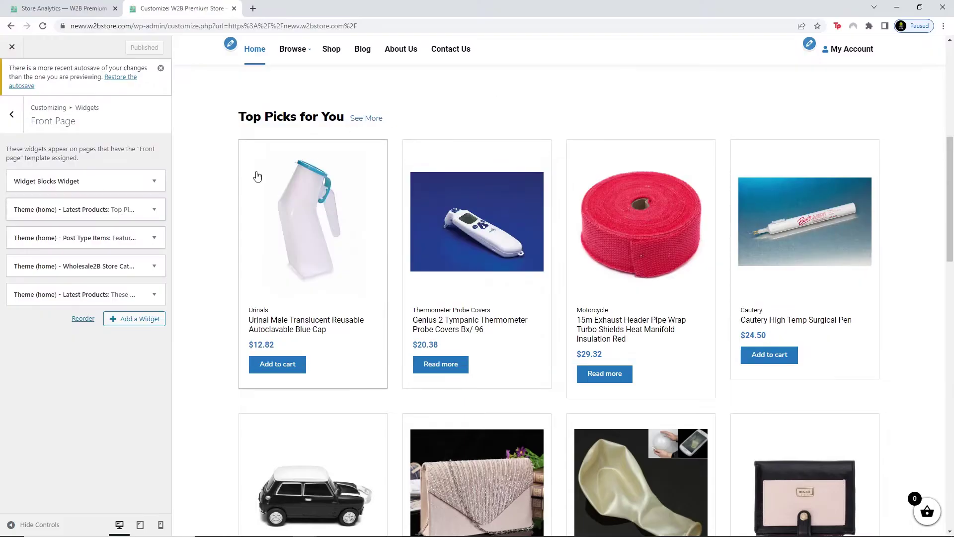
- Give the Top Picks widget the subtitle 'Best Products' and the category Women s Bags
{"action": "left_click", "coordinate": [130, 205]}
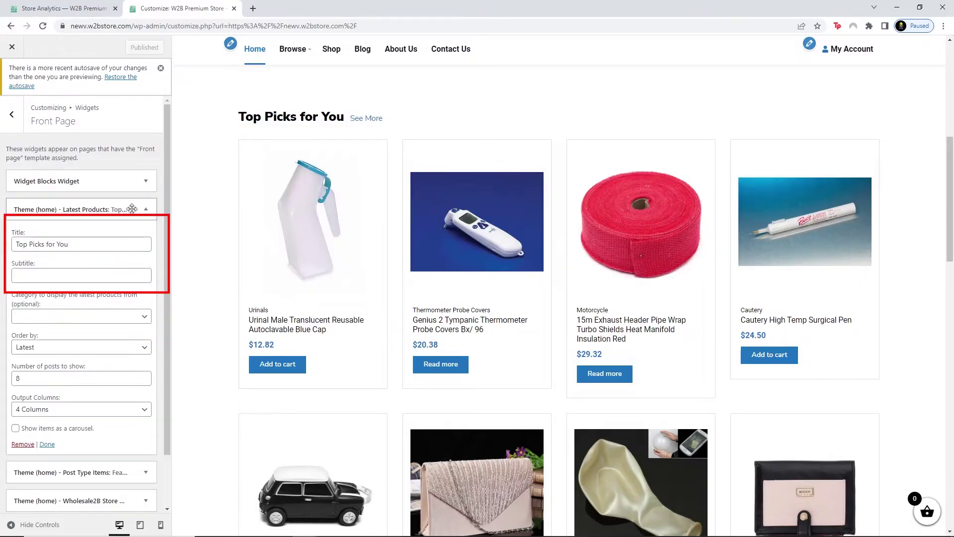
{"action": "left_click", "coordinate": [121, 270]}
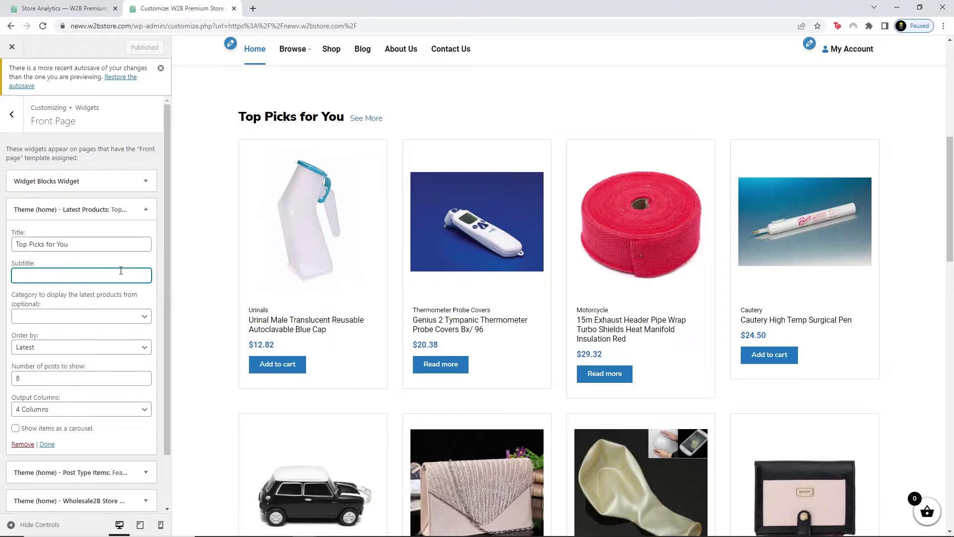
{"action": "type", "text": "Best Products"}
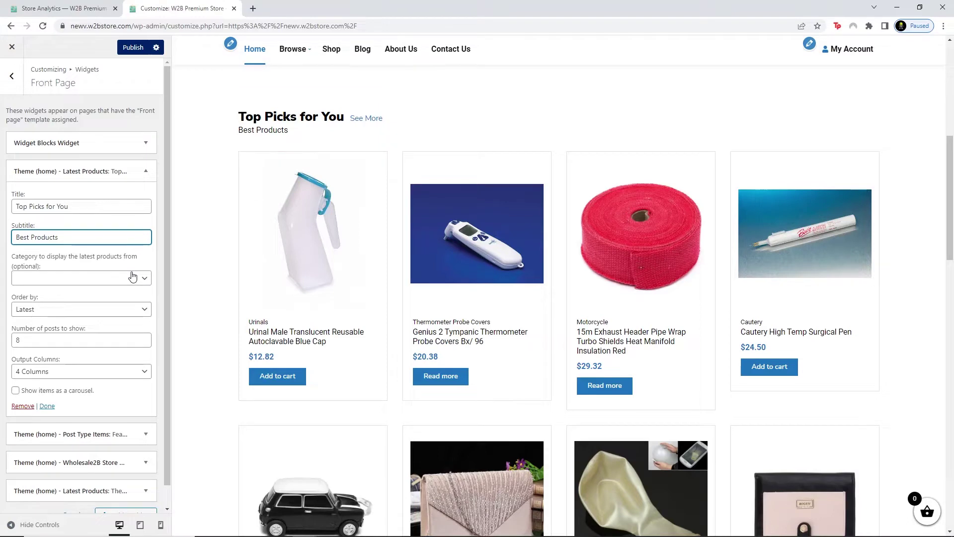
{"action": "left_click", "coordinate": [136, 277]}
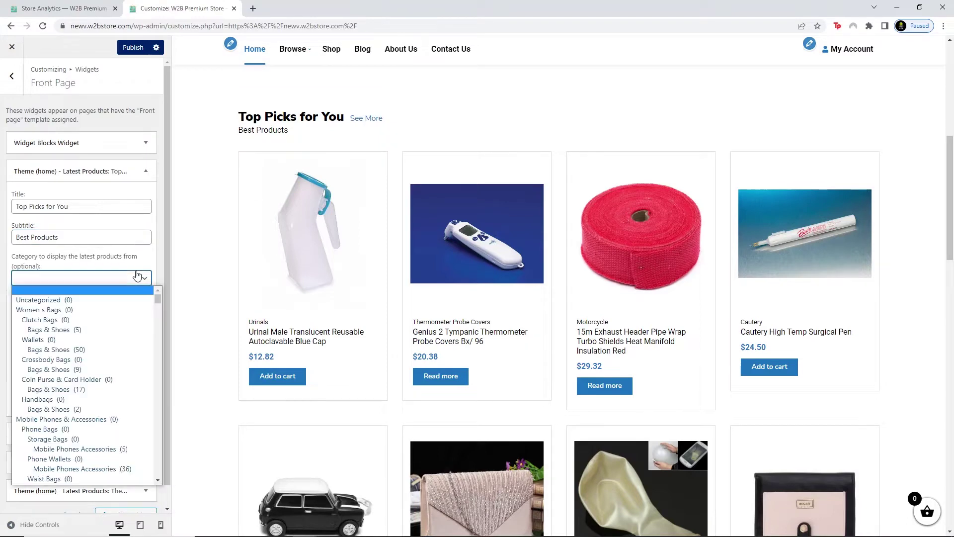
{"action": "left_click", "coordinate": [130, 308]}
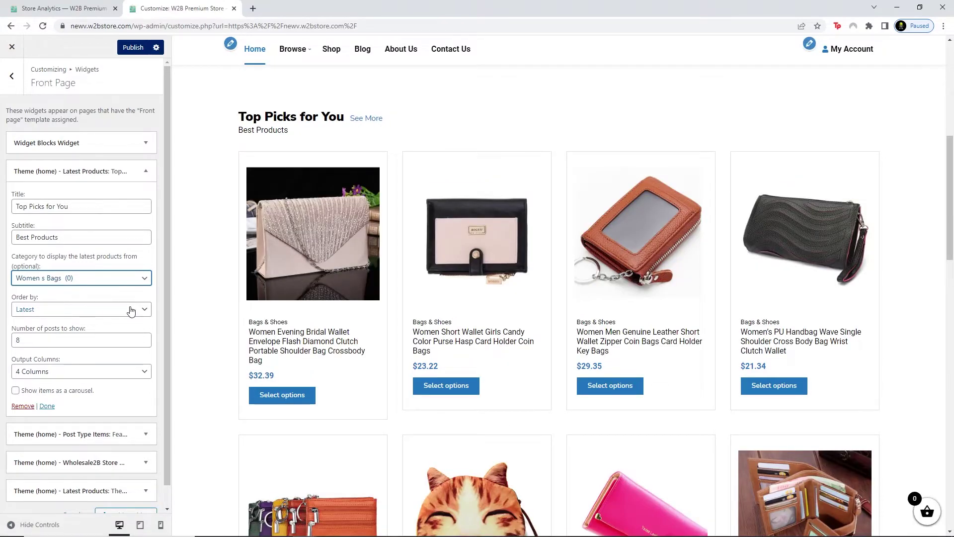
{"action": "left_click", "coordinate": [131, 311]}
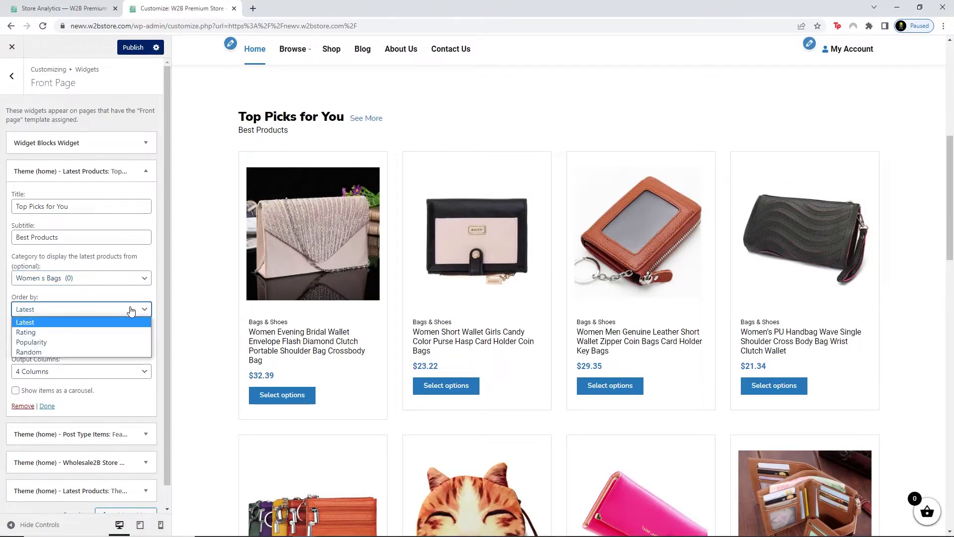
- Keep Latest ordering and set Top Picks to show 4 products in 2 columns
{"action": "left_click", "coordinate": [131, 310]}
{"action": "left_click", "coordinate": [78, 338]}
{"action": "key", "text": "BackSpace"}
{"action": "type", "text": "4"}
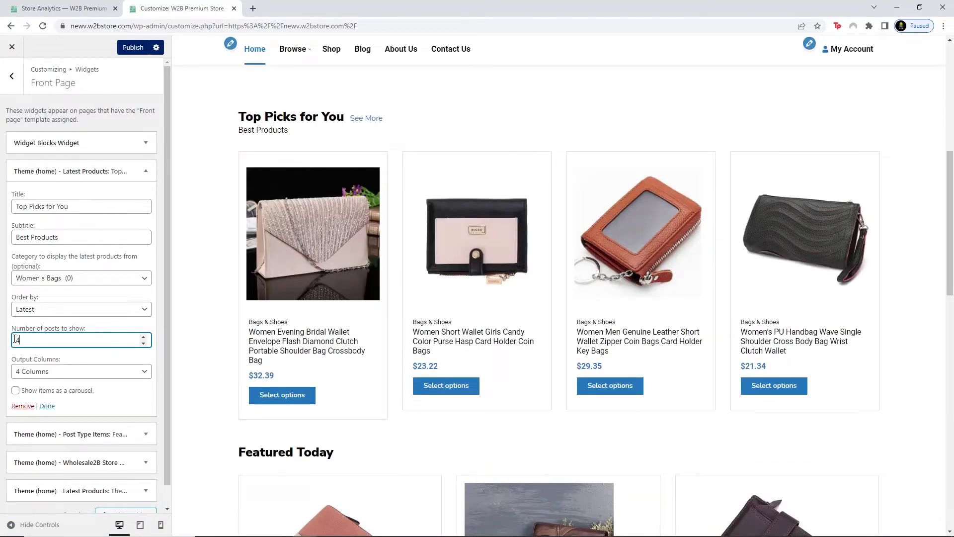
{"action": "left_click", "coordinate": [118, 372]}
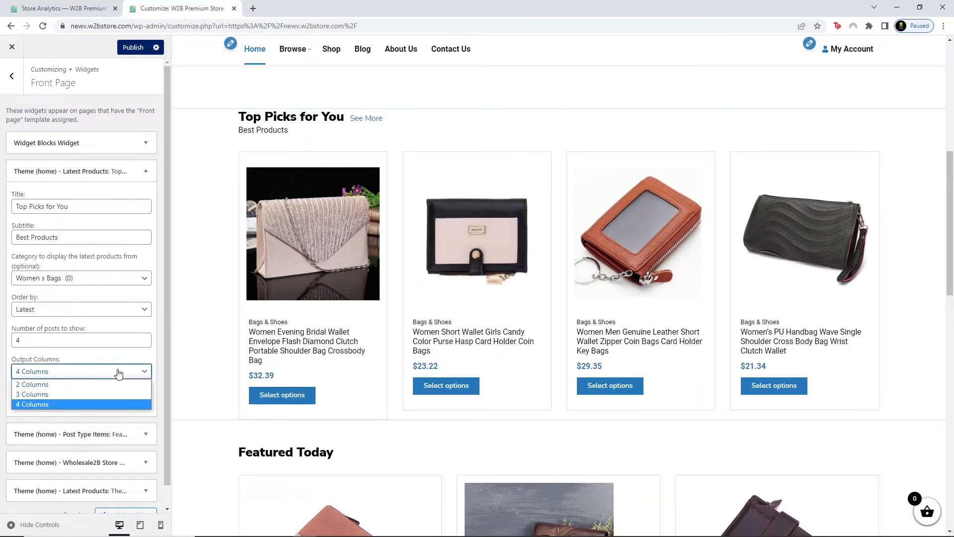
{"action": "left_click", "coordinate": [115, 384]}
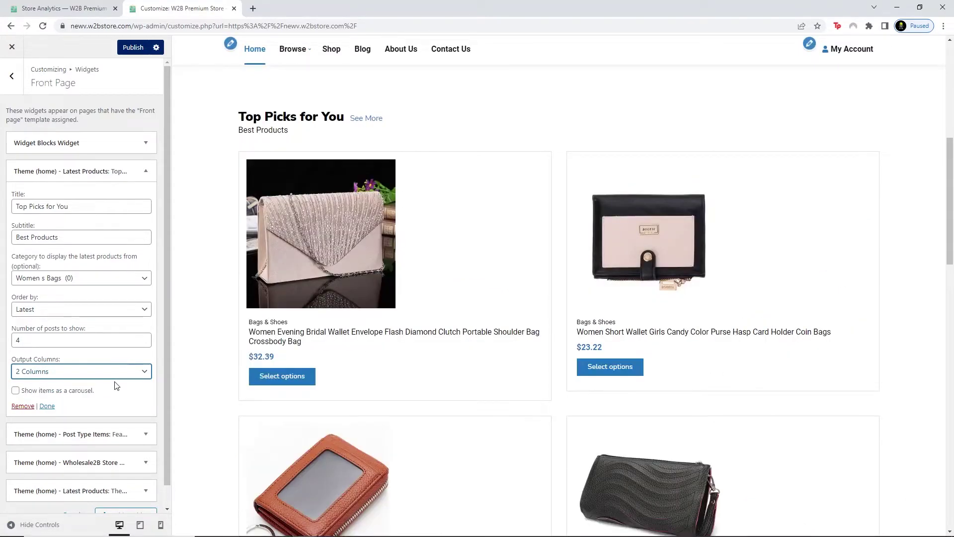
- Display the Top Picks items as a carousel and test its next and previous arrows
{"action": "scroll", "coordinate": [202, 341], "scroll_direction": "down", "scroll_amount": 2}
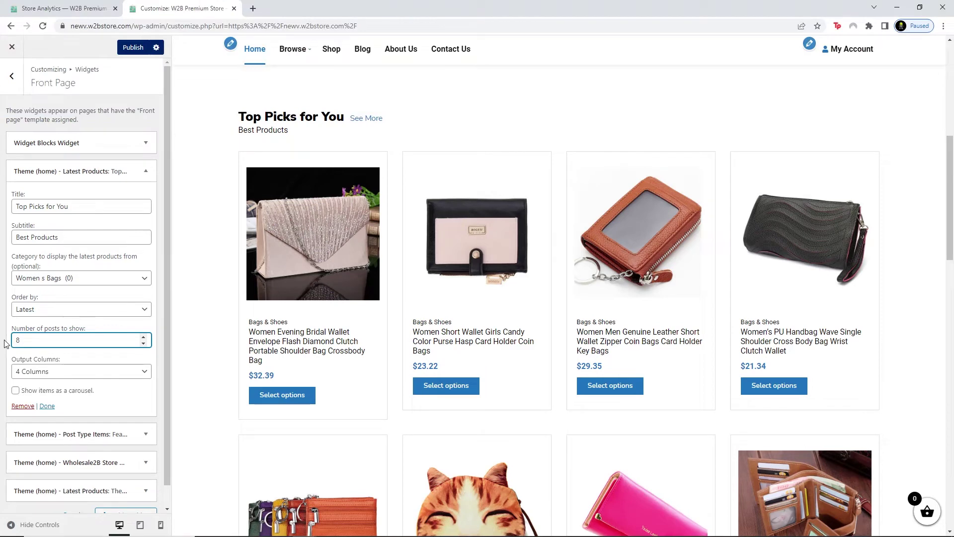
{"action": "left_click", "coordinate": [63, 396]}
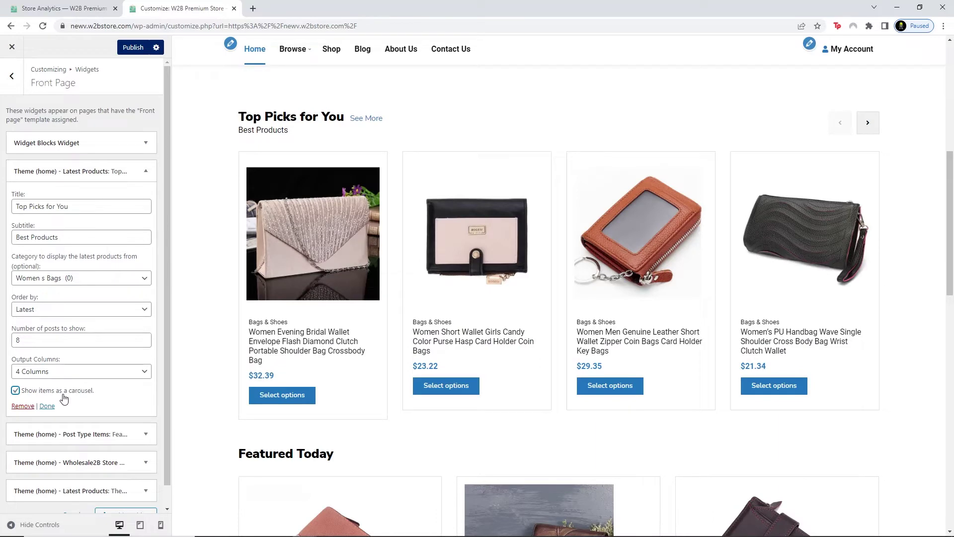
{"action": "left_click", "coordinate": [867, 124]}
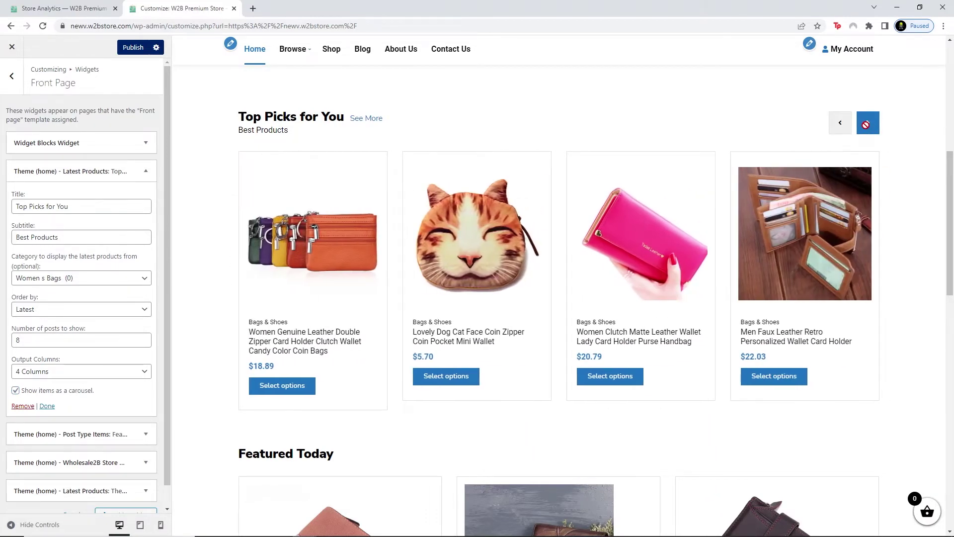
{"action": "left_click", "coordinate": [840, 123]}
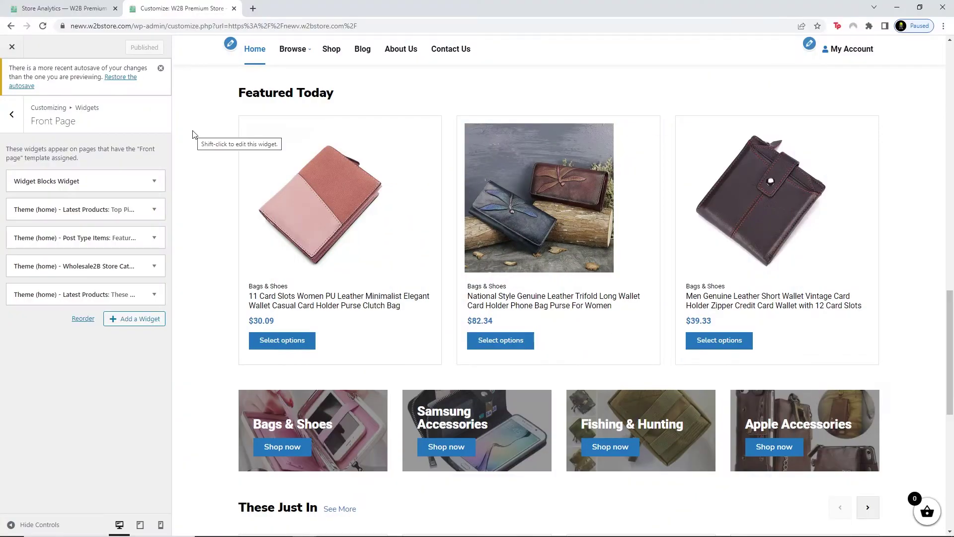
- Inspect the These Just In widget's settings and preview, then collapse the widget again
{"action": "left_click", "coordinate": [154, 294]}
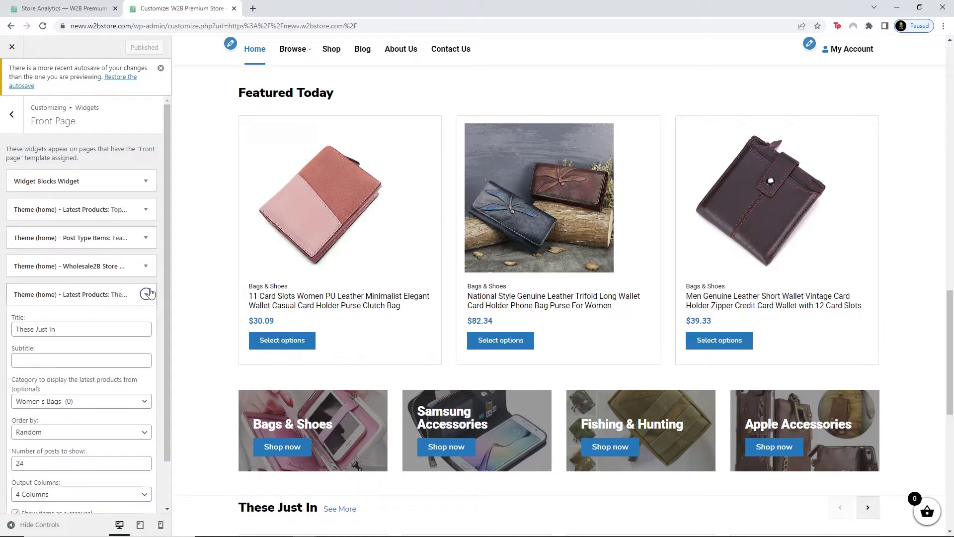
{"action": "scroll", "coordinate": [166, 298], "scroll_direction": "down", "scroll_amount": 1}
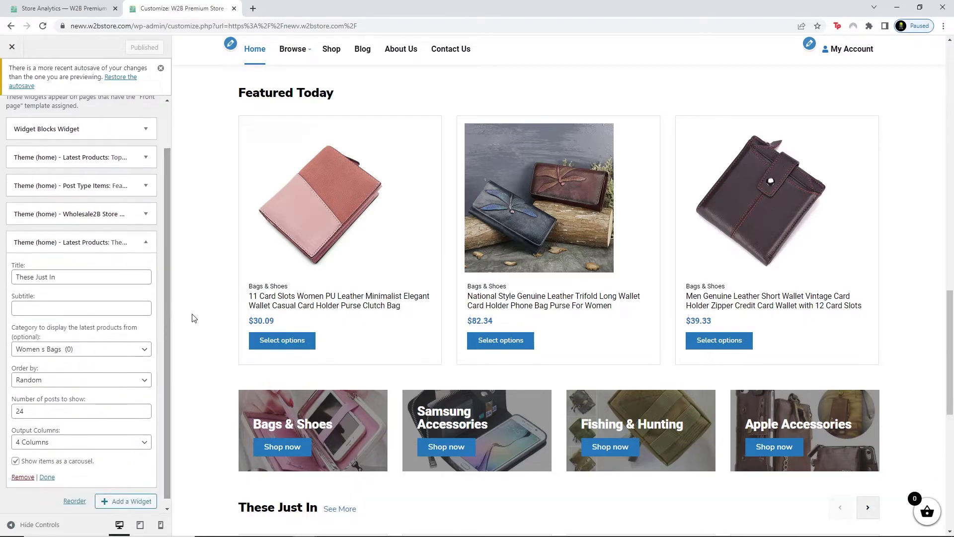
{"action": "left_click_drag", "start_coordinate": [953, 319], "coordinate": [950, 396]}
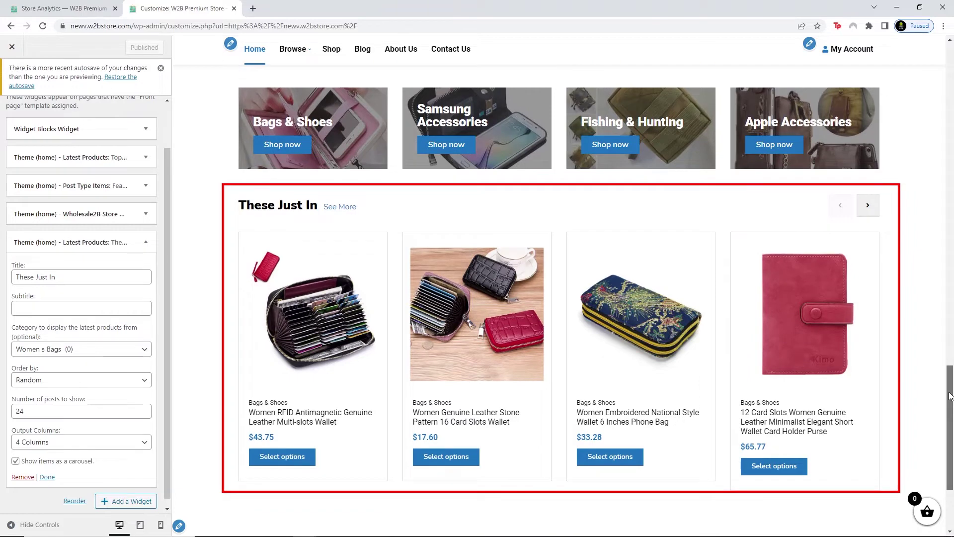
{"action": "left_click_drag", "start_coordinate": [950, 395], "coordinate": [952, 318]}
{"action": "left_click", "coordinate": [134, 243]}
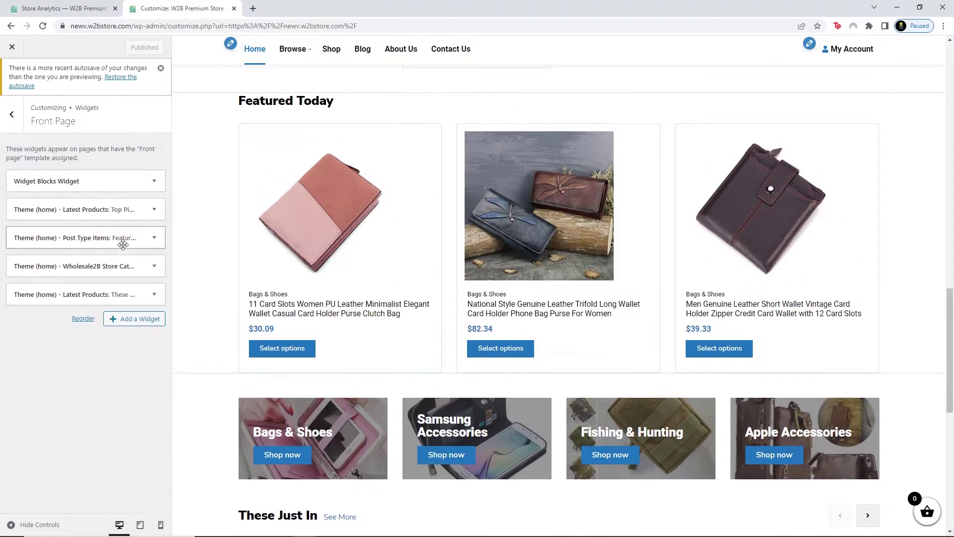
{"action": "left_click", "coordinate": [128, 242]}
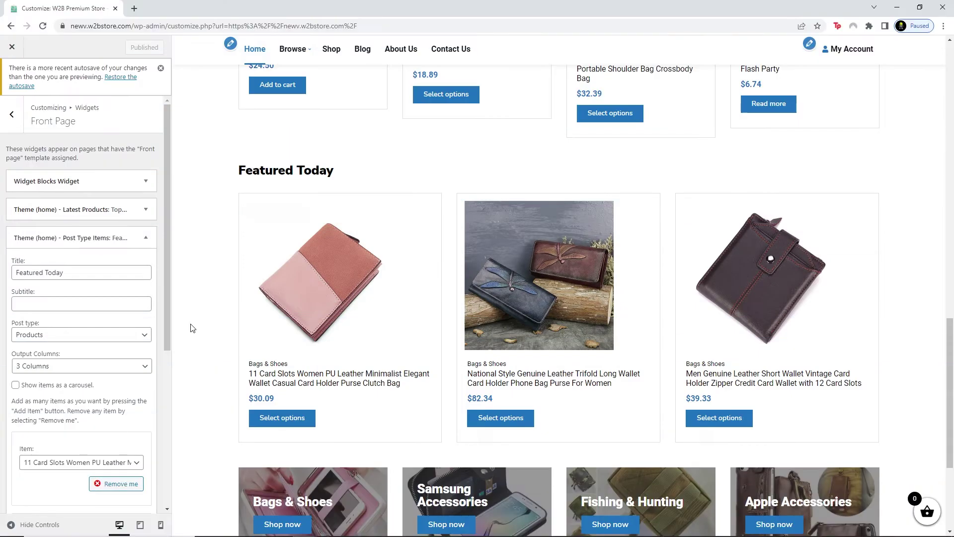
{"action": "left_click", "coordinate": [146, 336]}
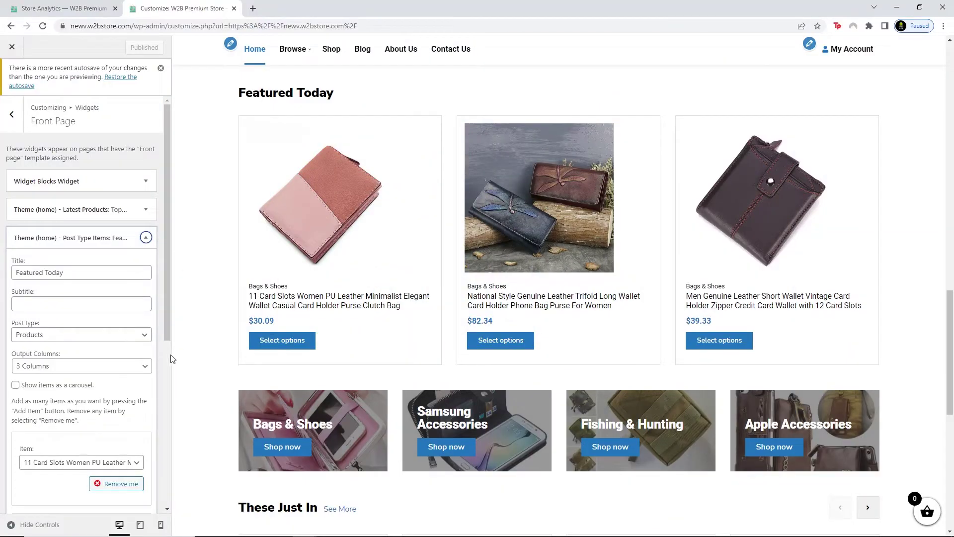
{"action": "left_click", "coordinate": [140, 367]}
{"action": "left_click", "coordinate": [135, 398]}
{"action": "left_click_drag", "start_coordinate": [165, 320], "coordinate": [161, 443]}
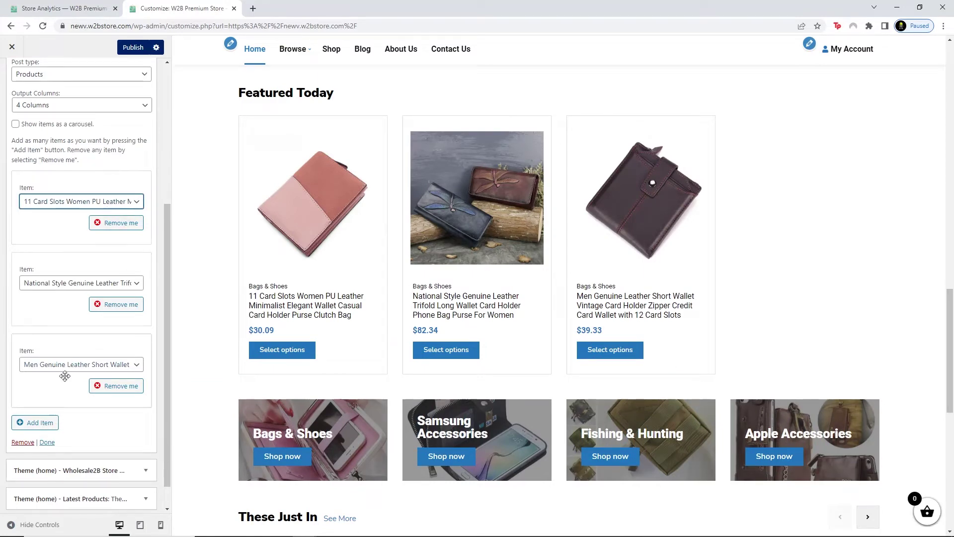
{"action": "left_click", "coordinate": [33, 422]}
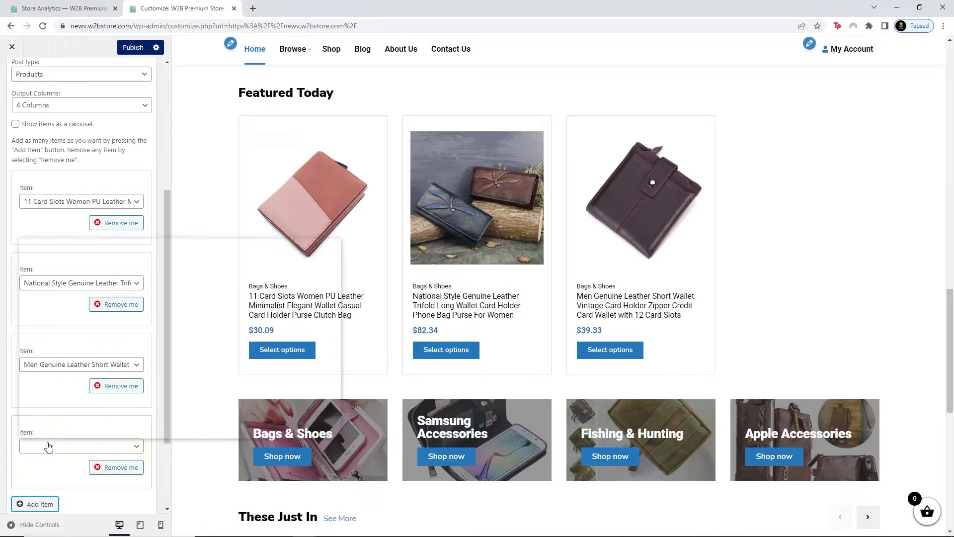
{"action": "left_click", "coordinate": [48, 447]}
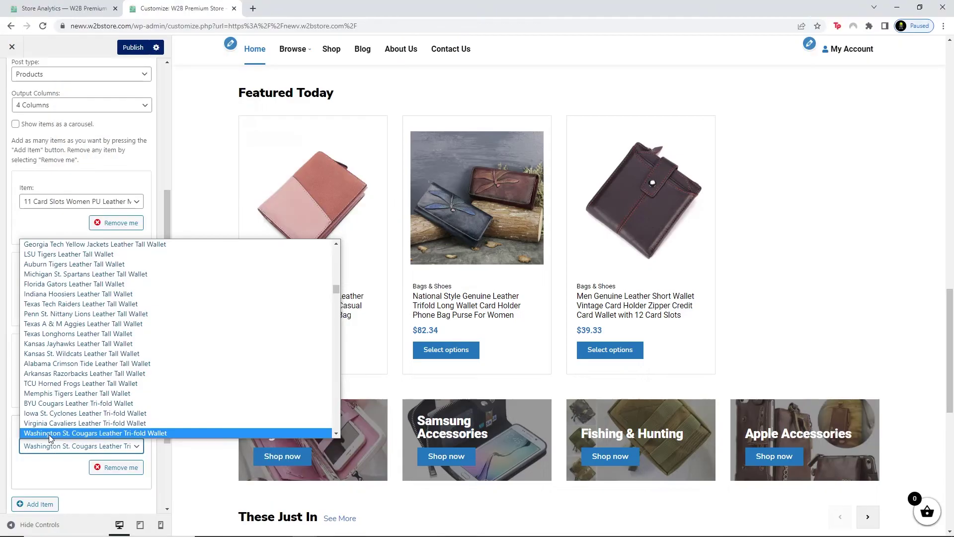
{"action": "left_click", "coordinate": [49, 434]}
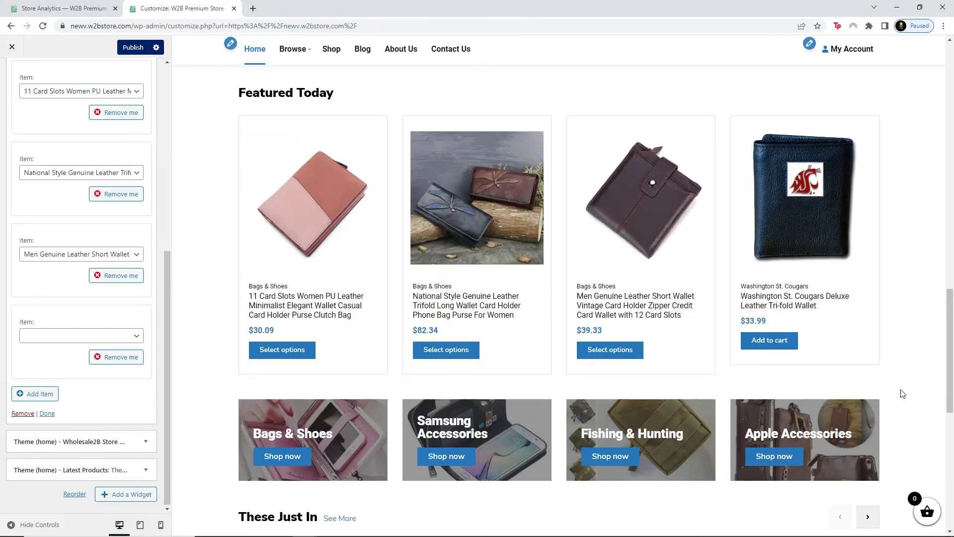
{"action": "left_click", "coordinate": [128, 355]}
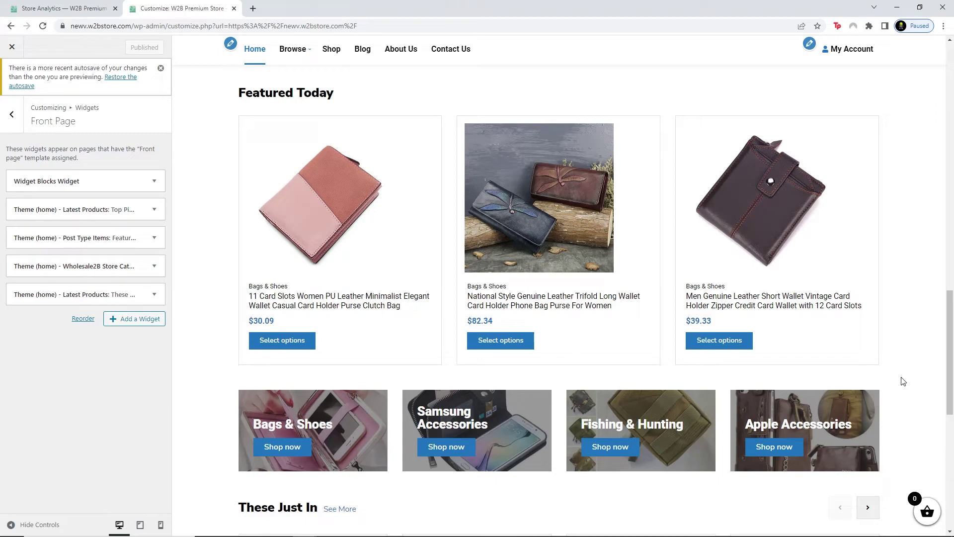
- Keep Bags & Shoes and Samsung Accessories, and change the fourth tile from Apple Accessories to Tablet Accessories
{"action": "left_click", "coordinate": [140, 269]}
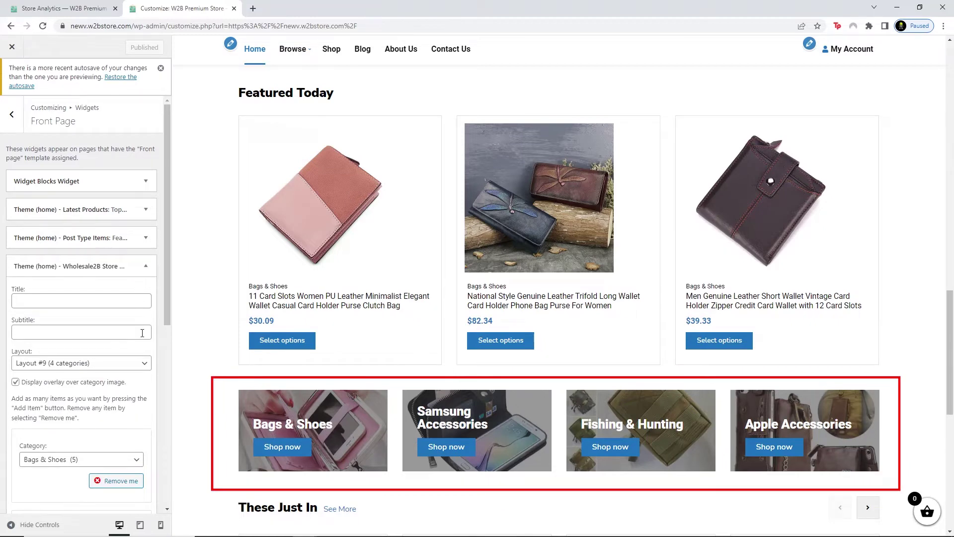
{"action": "scroll", "coordinate": [142, 318], "scroll_direction": "down", "scroll_amount": 4}
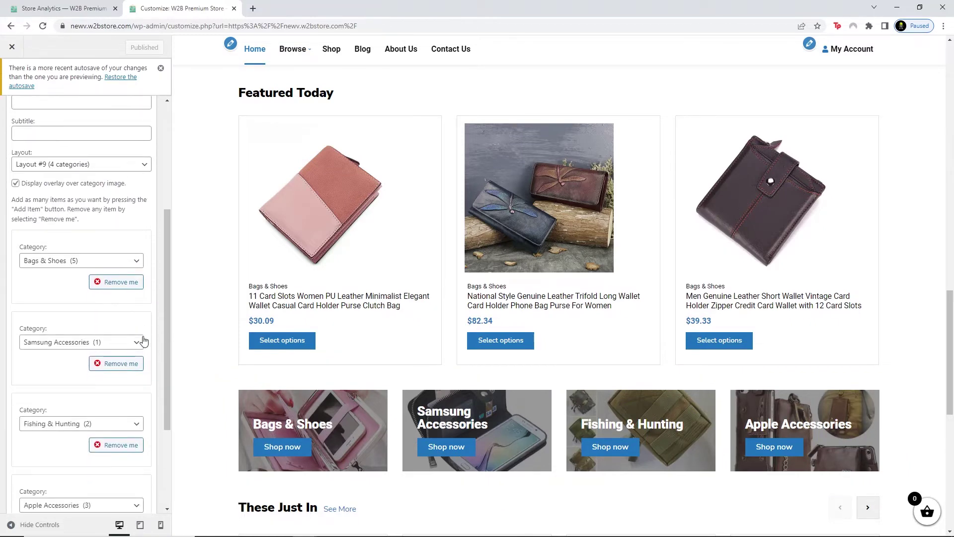
{"action": "left_click", "coordinate": [94, 263]}
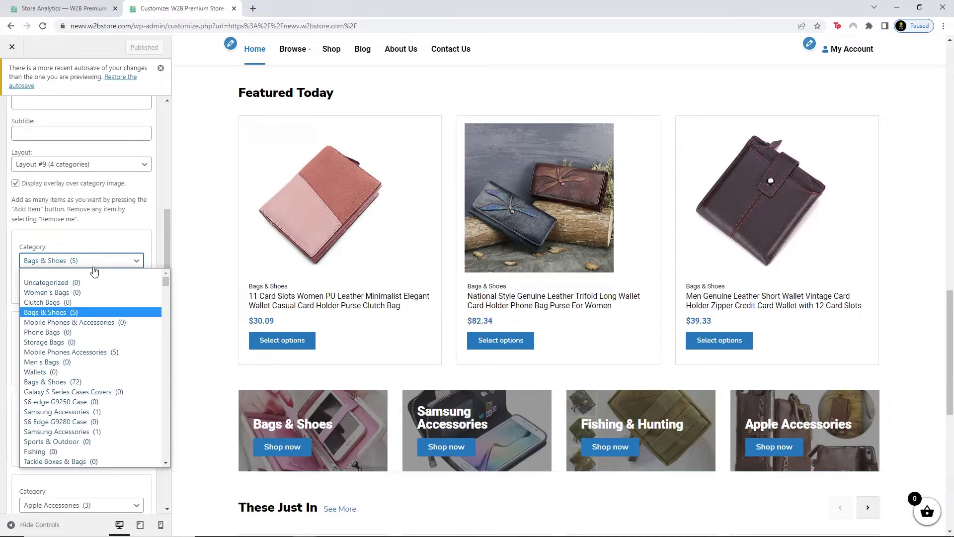
{"action": "left_click", "coordinate": [93, 268]}
{"action": "left_click", "coordinate": [109, 343]}
{"action": "left_click", "coordinate": [111, 343]}
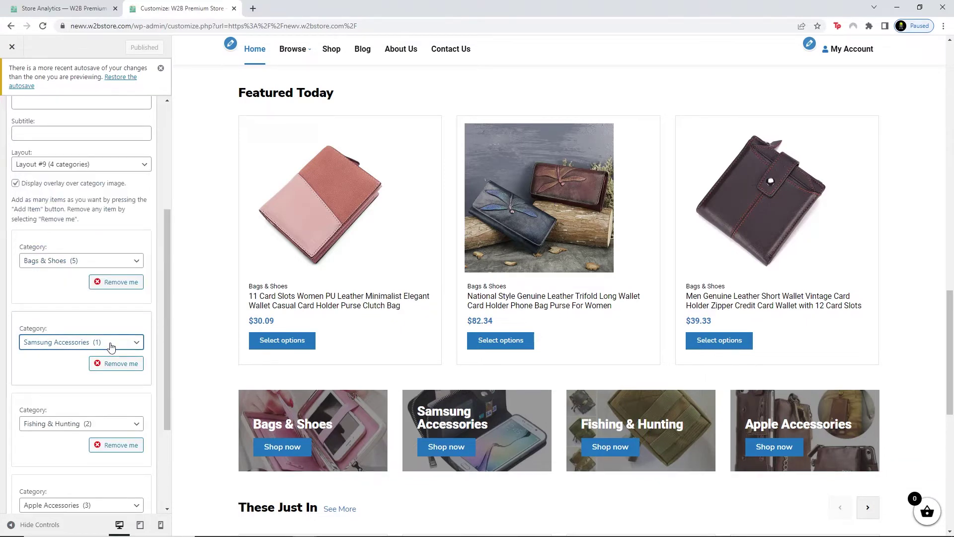
{"action": "scroll", "coordinate": [110, 347], "scroll_direction": "down", "scroll_amount": 2}
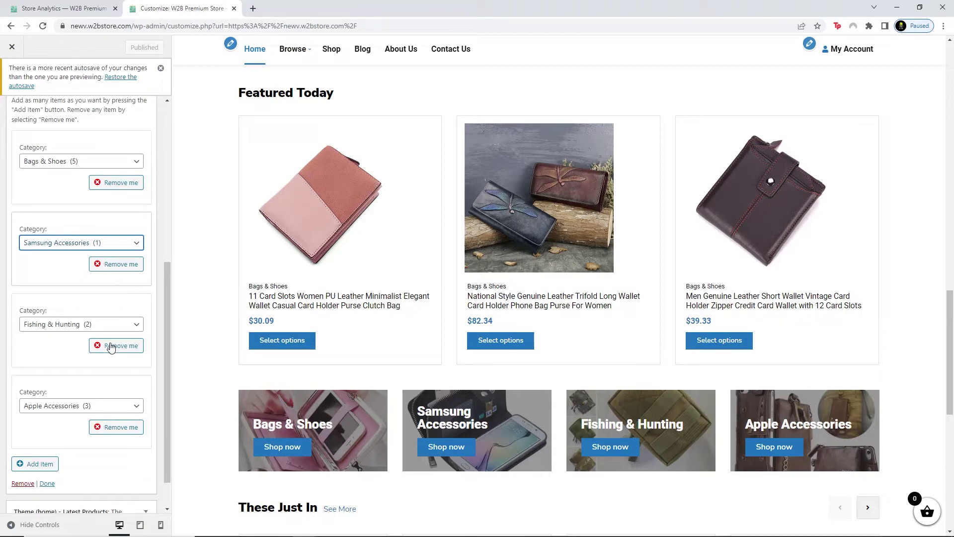
{"action": "left_click", "coordinate": [105, 408]}
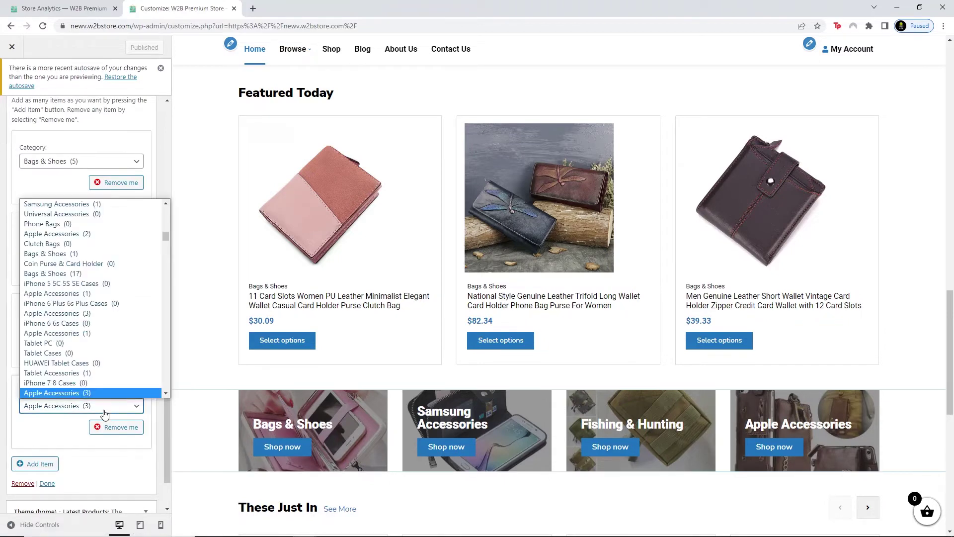
{"action": "key", "text": "Escape"}
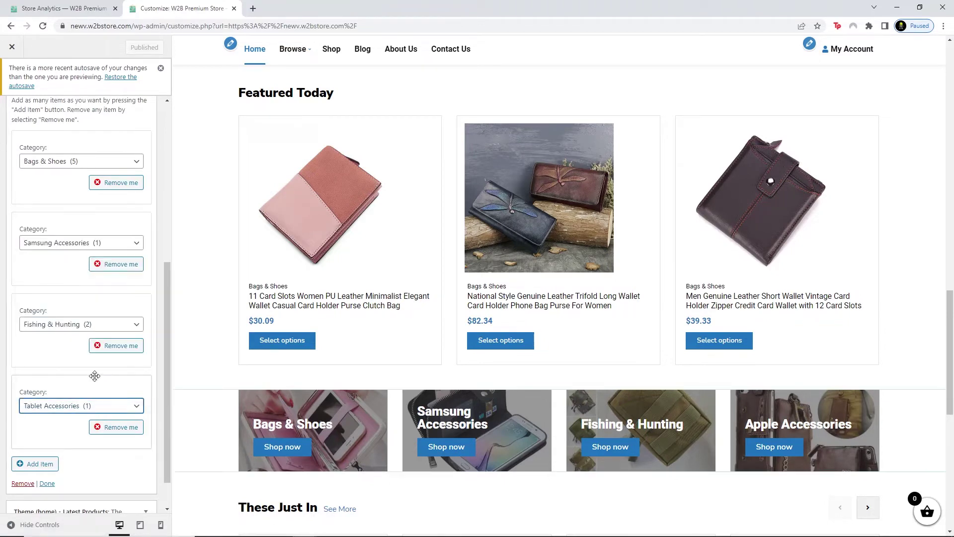
{"action": "key", "text": "Down"}
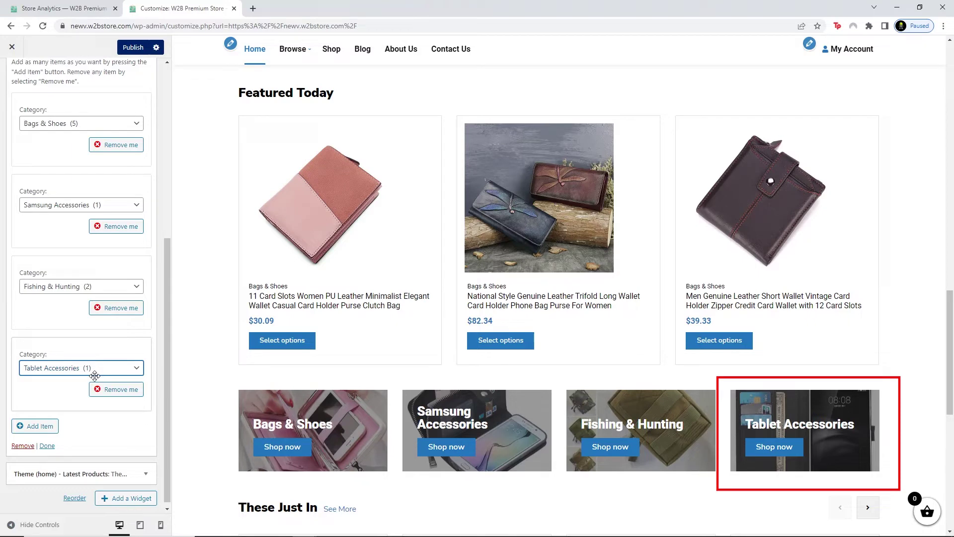
{"action": "scroll", "coordinate": [94, 347], "scroll_direction": "up", "scroll_amount": 5}
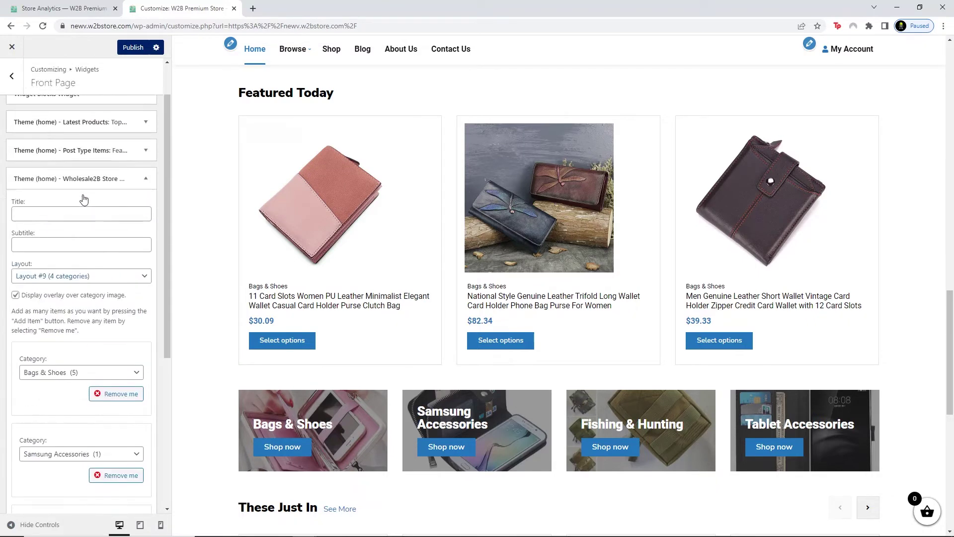
- Switch the store categories widget's Layout to Layout #1, the two-category layout
{"action": "left_click", "coordinate": [87, 276]}
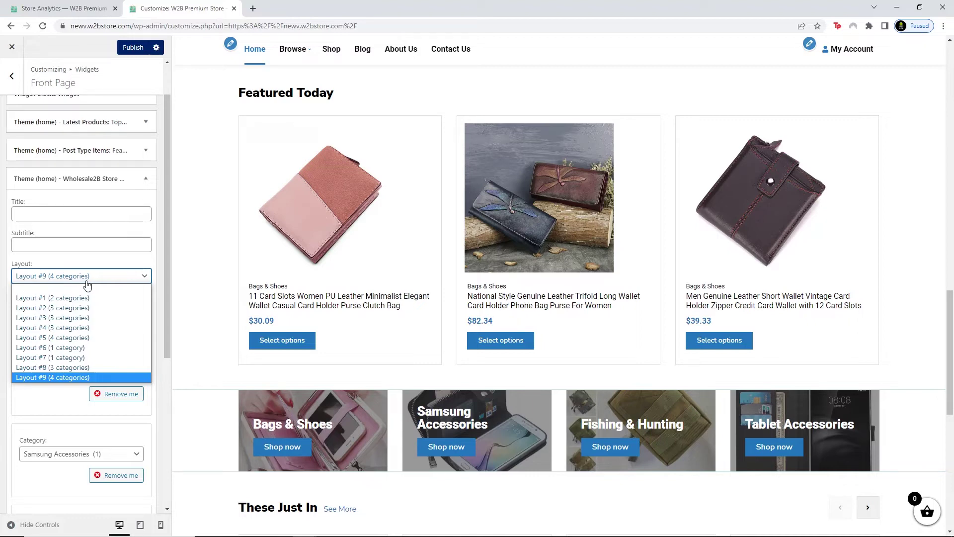
{"action": "left_click", "coordinate": [75, 298]}
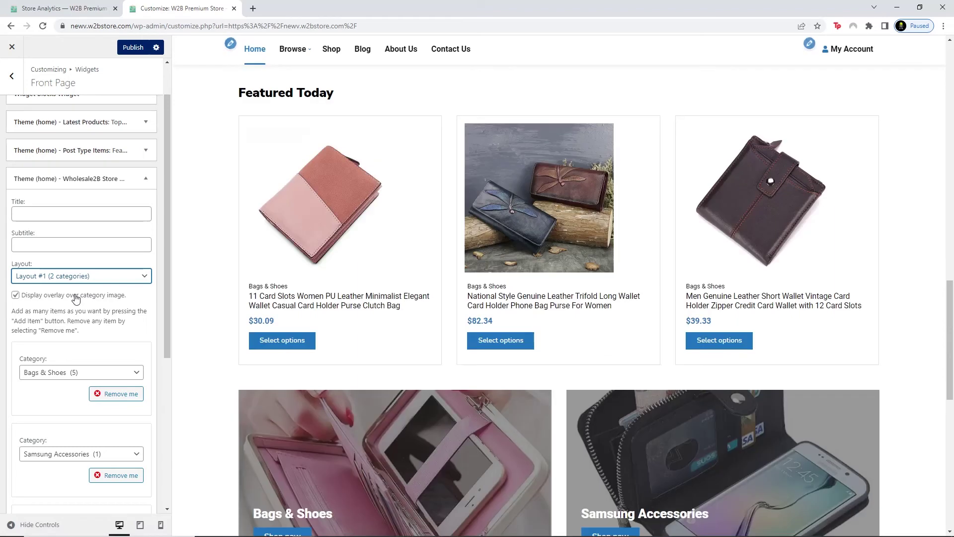
{"action": "scroll", "coordinate": [203, 298], "scroll_direction": "down", "scroll_amount": 5}
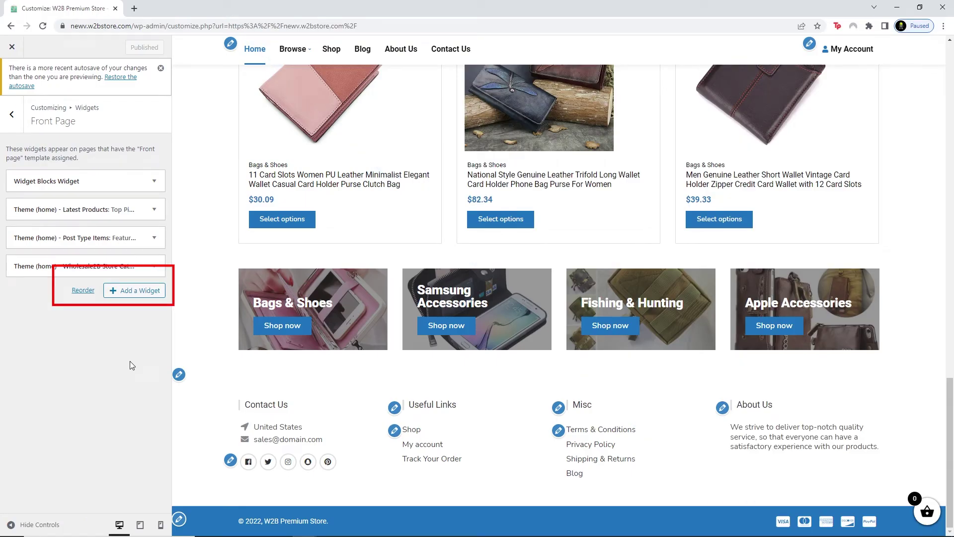
- Add a Latest Products widget to the Front Page, titled 'Newest products'
{"action": "left_click", "coordinate": [139, 292]}
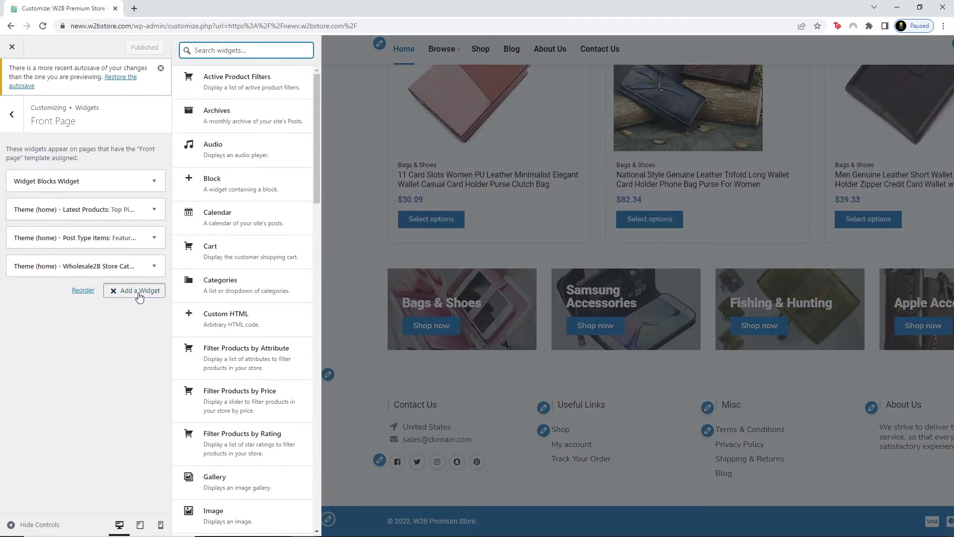
{"action": "left_click_drag", "start_coordinate": [318, 183], "coordinate": [321, 452]}
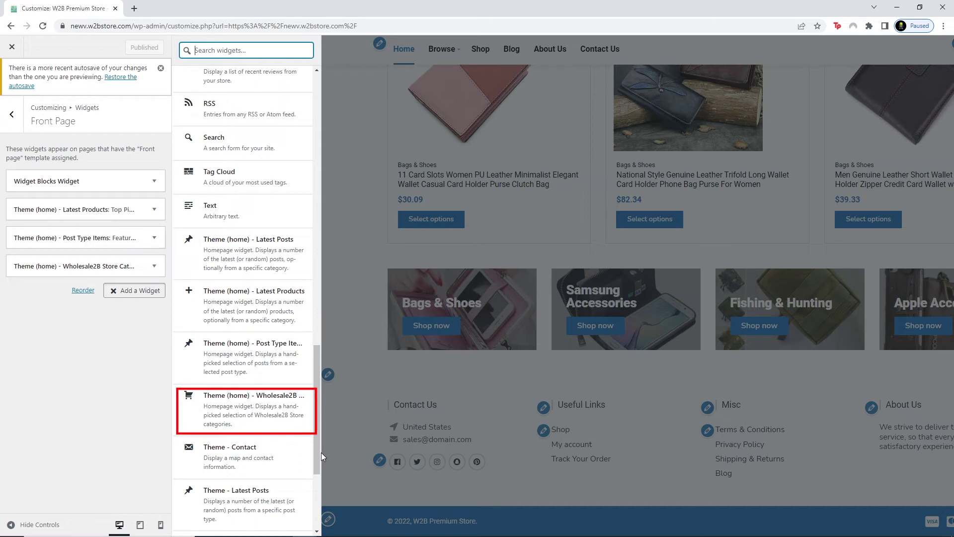
{"action": "left_click", "coordinate": [293, 315]}
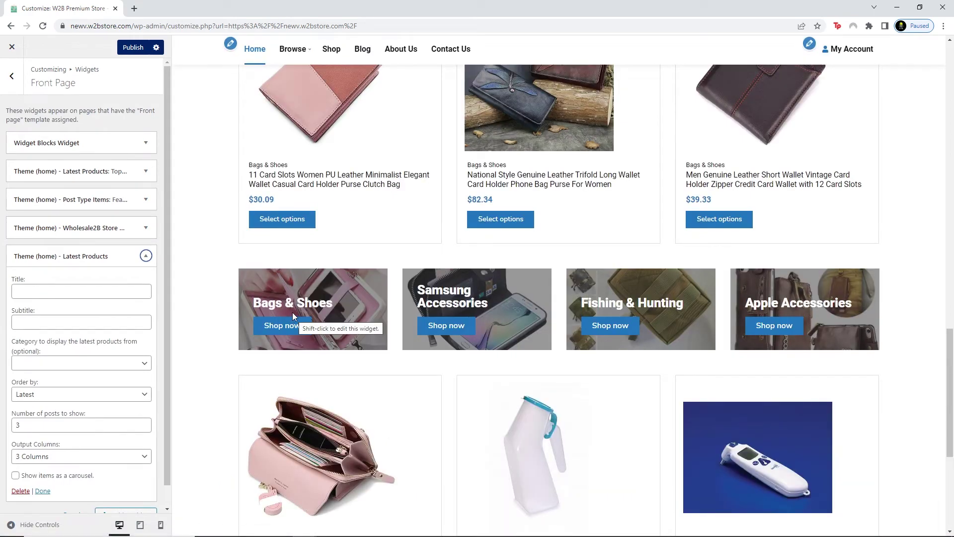
{"action": "scroll", "coordinate": [292, 312], "scroll_direction": "down", "scroll_amount": 2}
{"action": "left_click", "coordinate": [102, 295]}
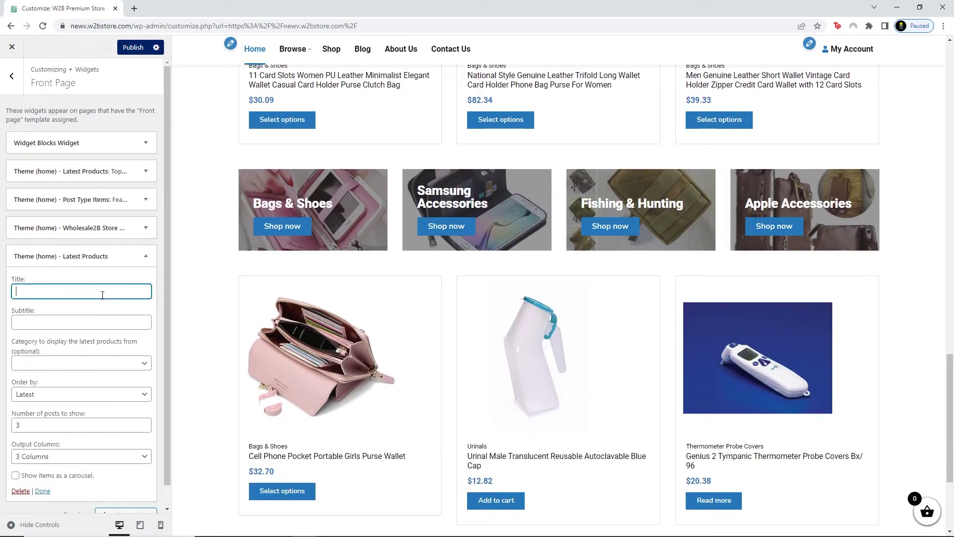
{"action": "type", "text": "Newest products"}
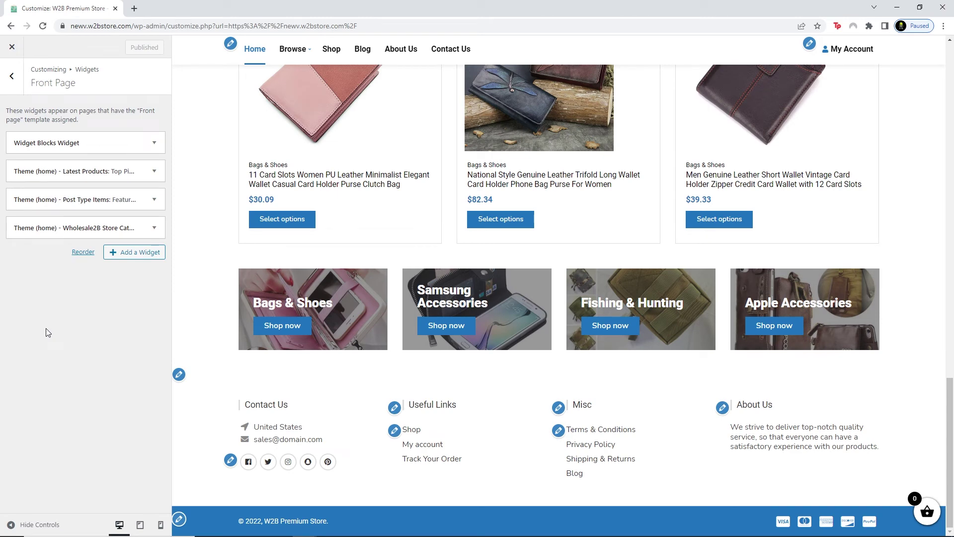
- Add a Theme (home) - Wholesale2B Store Categories widget set to Layout #2 (3 categories)
{"action": "left_click", "coordinate": [143, 258]}
{"action": "left_click_drag", "start_coordinate": [320, 192], "coordinate": [315, 455]}
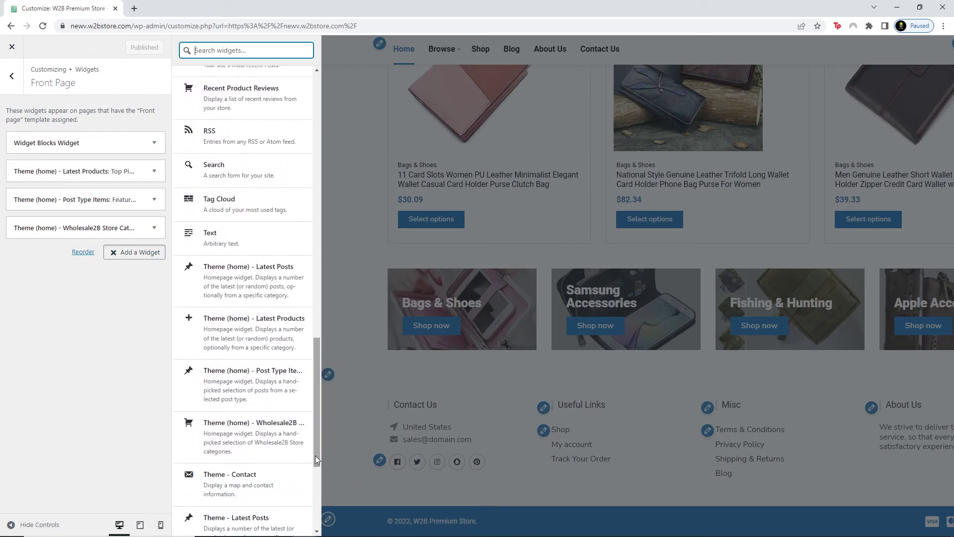
{"action": "left_click", "coordinate": [293, 449]}
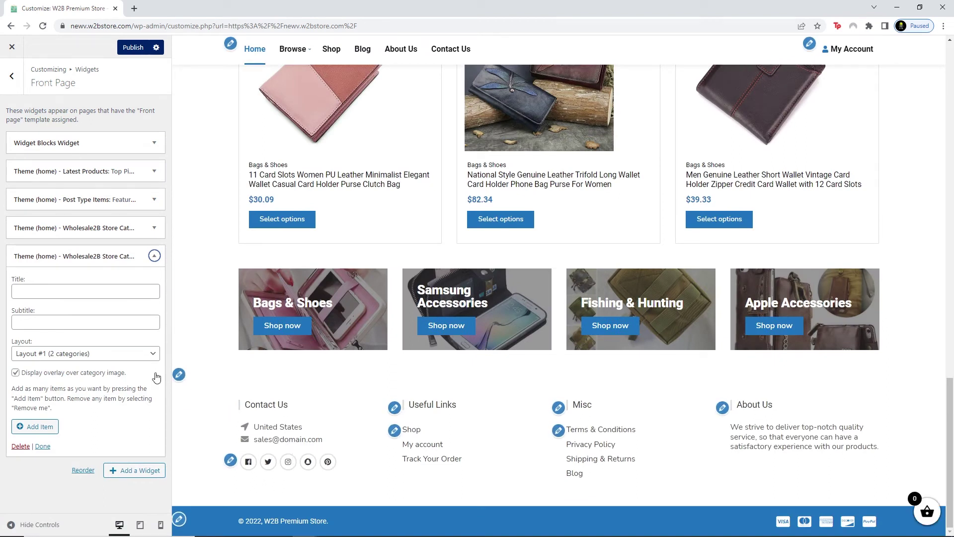
{"action": "left_click", "coordinate": [135, 356]}
{"action": "left_click", "coordinate": [124, 385]}
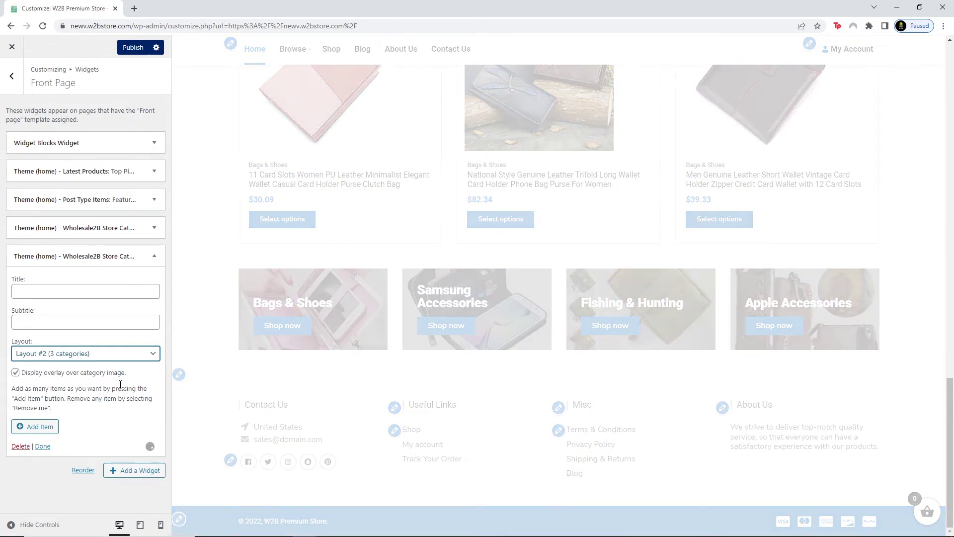
- Add two category items to the new widget: Women s Bags and Fishing
{"action": "left_click", "coordinate": [39, 426]}
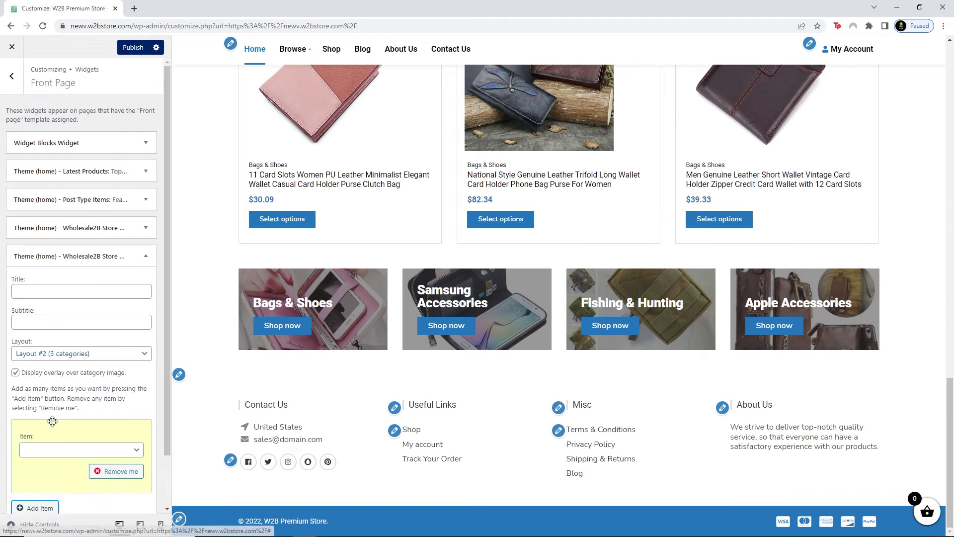
{"action": "scroll", "coordinate": [101, 396], "scroll_direction": "down", "scroll_amount": 2}
{"action": "left_click", "coordinate": [101, 392]}
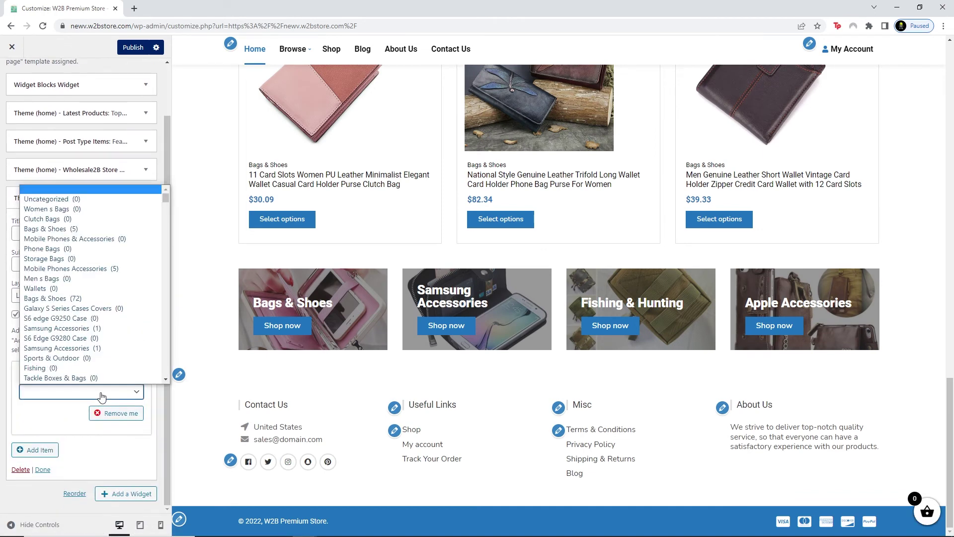
{"action": "left_click", "coordinate": [86, 201]}
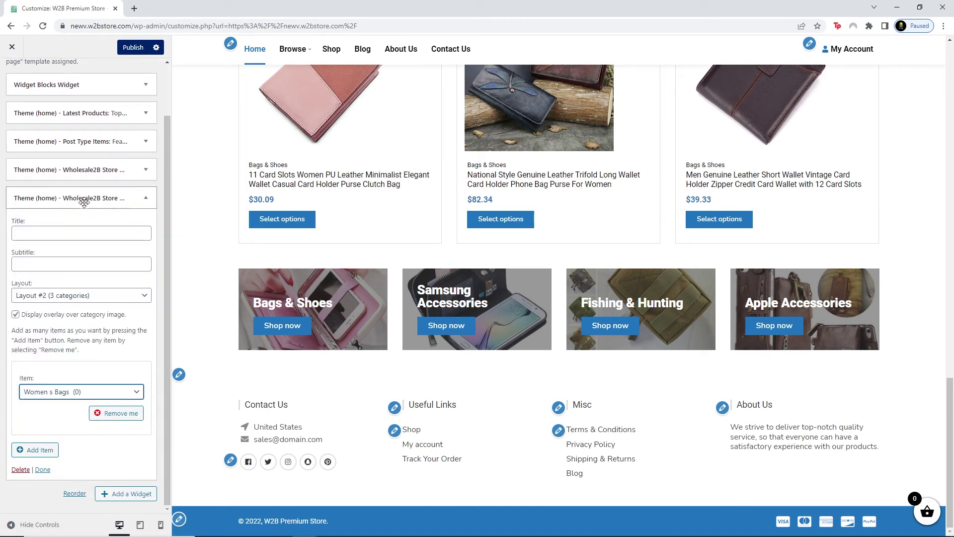
{"action": "left_click", "coordinate": [34, 449]}
{"action": "scroll", "coordinate": [54, 397], "scroll_direction": "down", "scroll_amount": 2}
{"action": "left_click", "coordinate": [55, 391]}
{"action": "scroll", "coordinate": [55, 388], "scroll_direction": "down", "scroll_amount": 1}
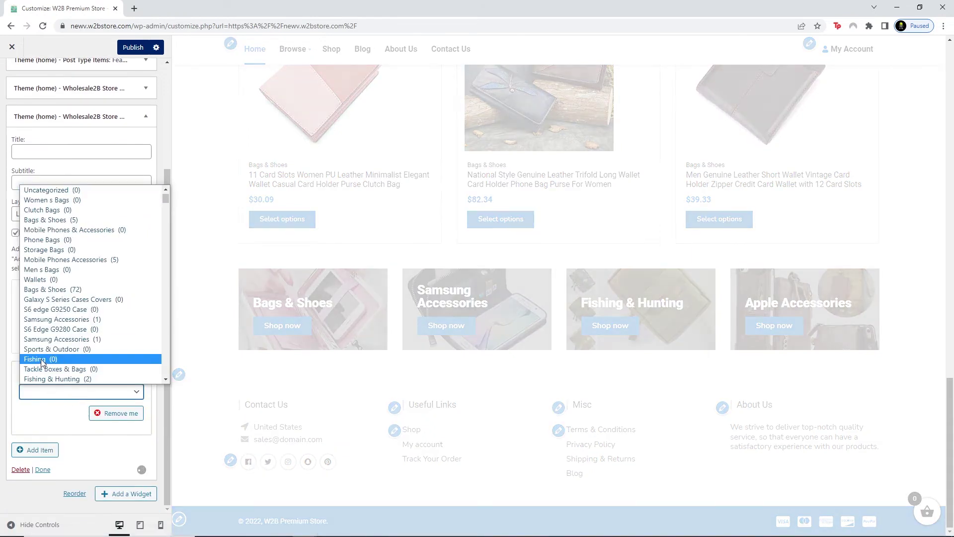
{"action": "left_click", "coordinate": [42, 360]}
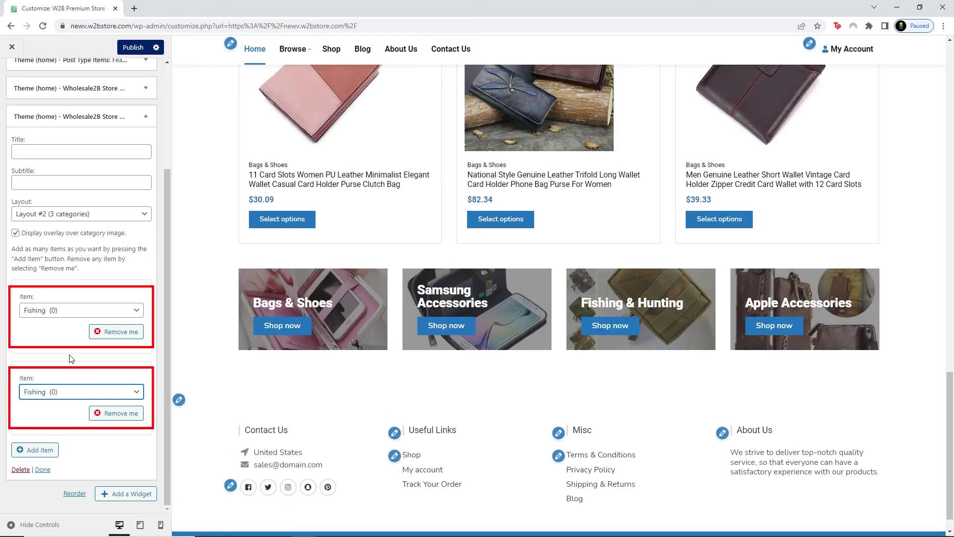
- Reset the first item to Women s Bags, add a Security & Protection item, and apply
{"action": "left_click", "coordinate": [59, 312]}
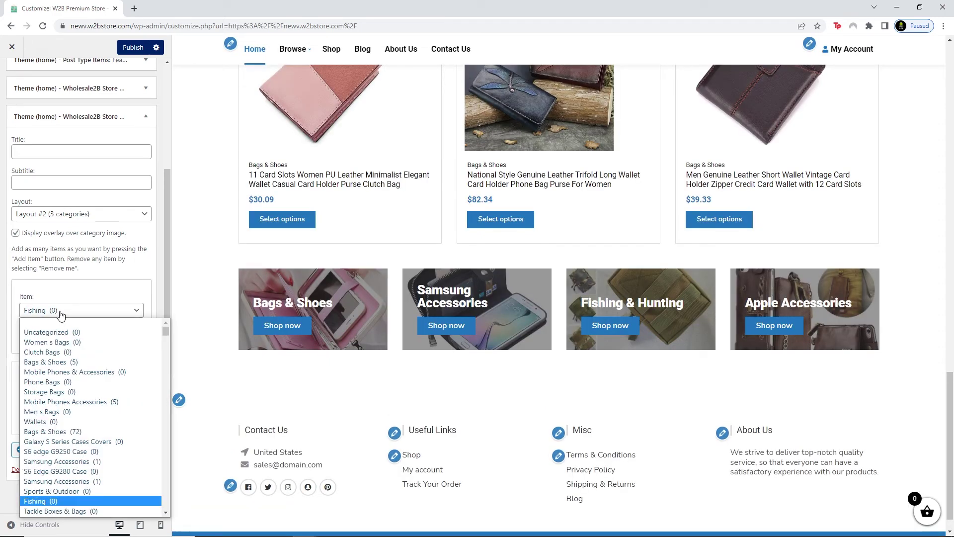
{"action": "left_click", "coordinate": [75, 343]}
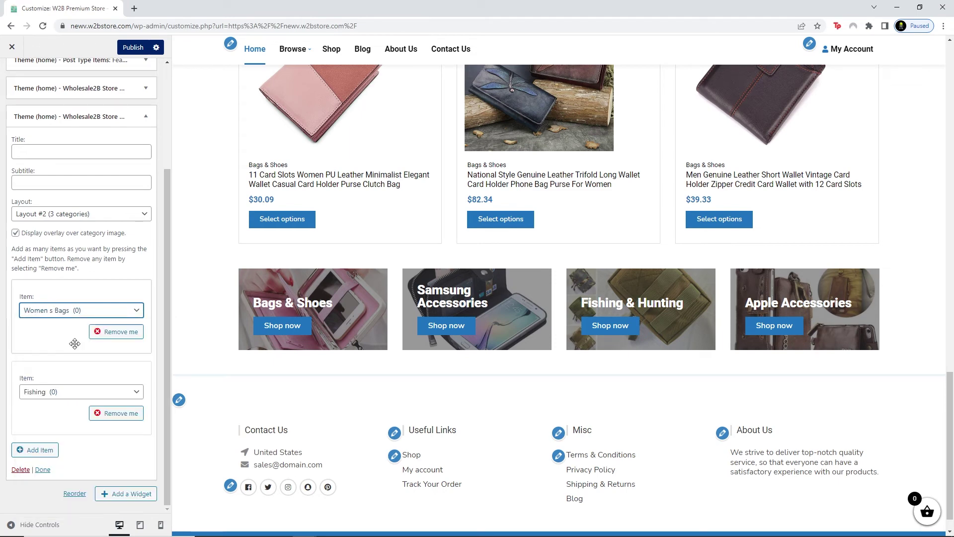
{"action": "left_click", "coordinate": [38, 450]}
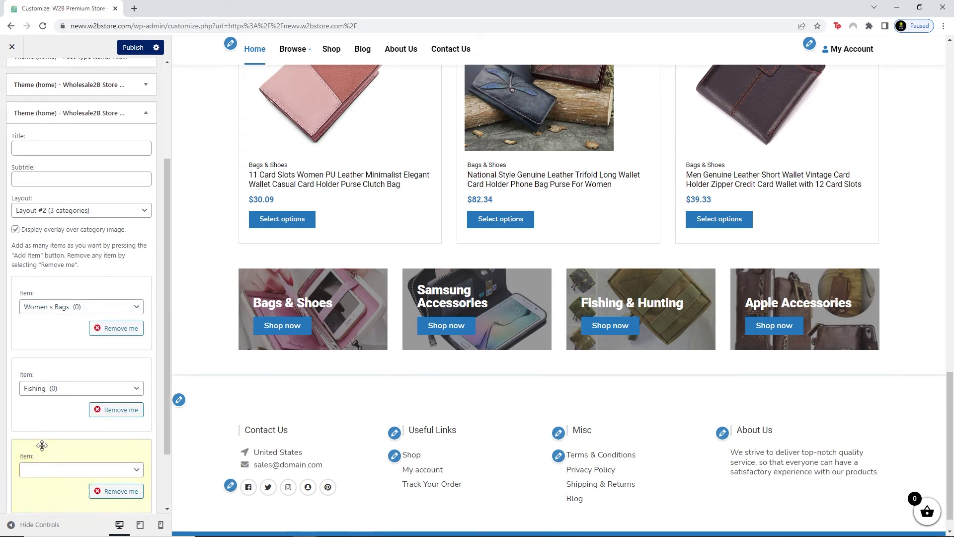
{"action": "left_click", "coordinate": [50, 392]}
{"action": "scroll", "coordinate": [74, 370], "scroll_direction": "down", "scroll_amount": 5}
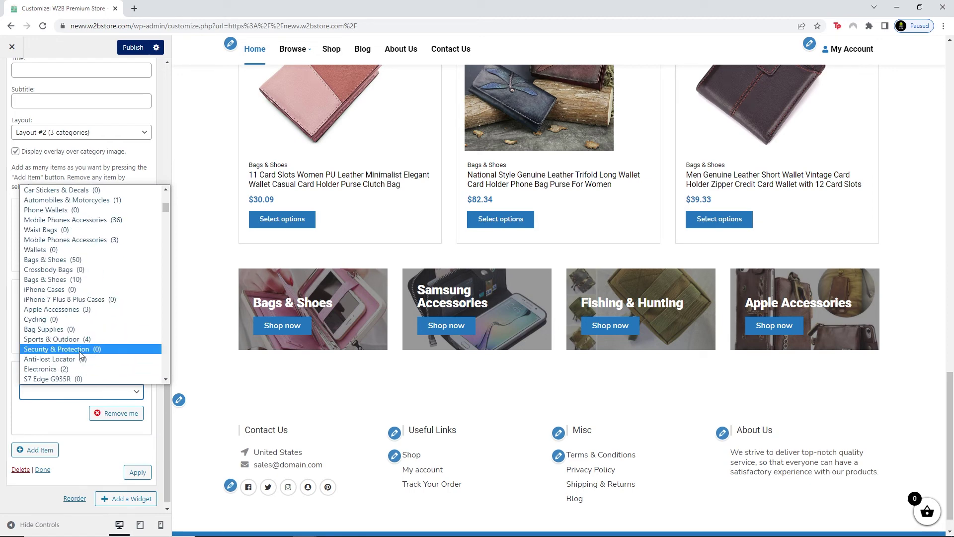
{"action": "left_click", "coordinate": [79, 349]}
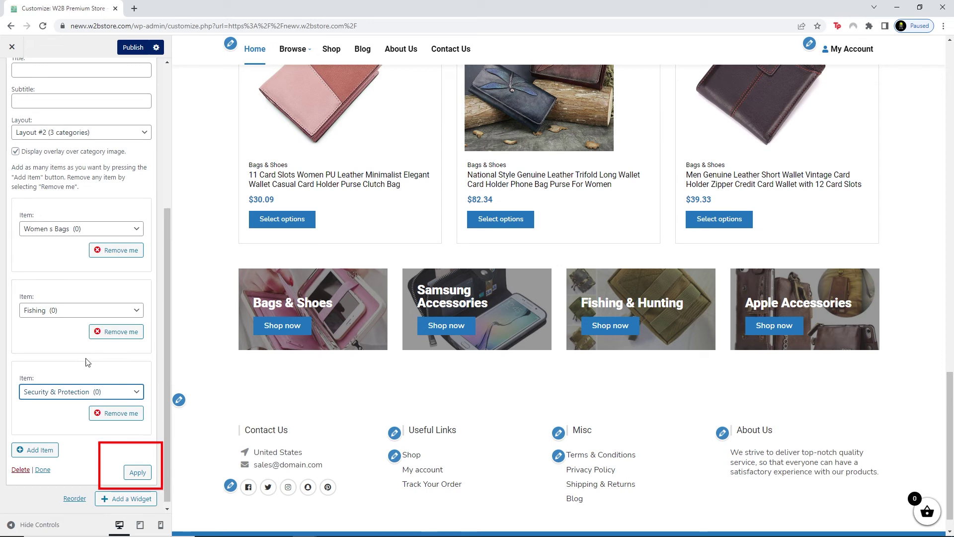
{"action": "left_click", "coordinate": [142, 472]}
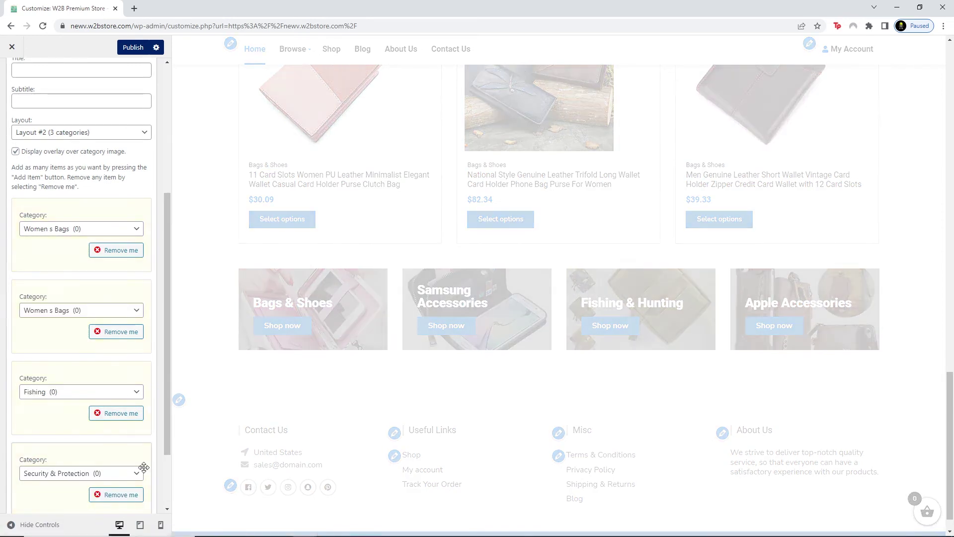
- Remove the duplicate Women s Bags item and apply the updated category list
{"action": "scroll", "coordinate": [228, 355], "scroll_direction": "down", "scroll_amount": 6}
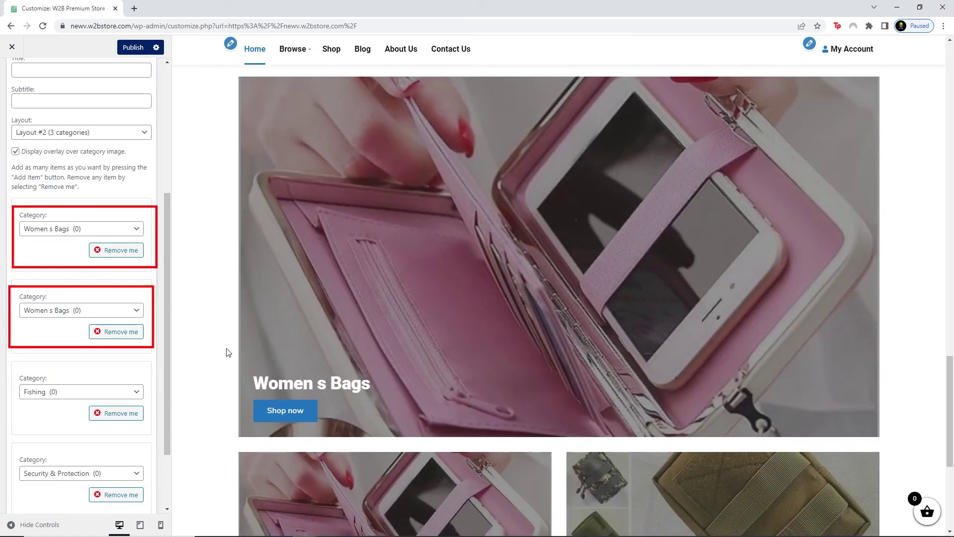
{"action": "left_click", "coordinate": [129, 255]}
{"action": "left_click", "coordinate": [137, 471]}
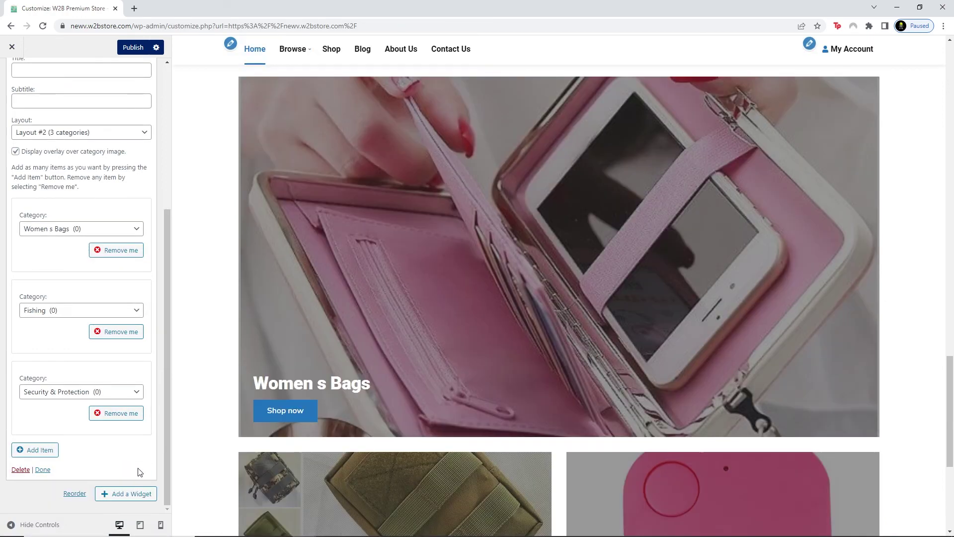
{"action": "scroll", "coordinate": [215, 368], "scroll_direction": "down", "scroll_amount": 3}
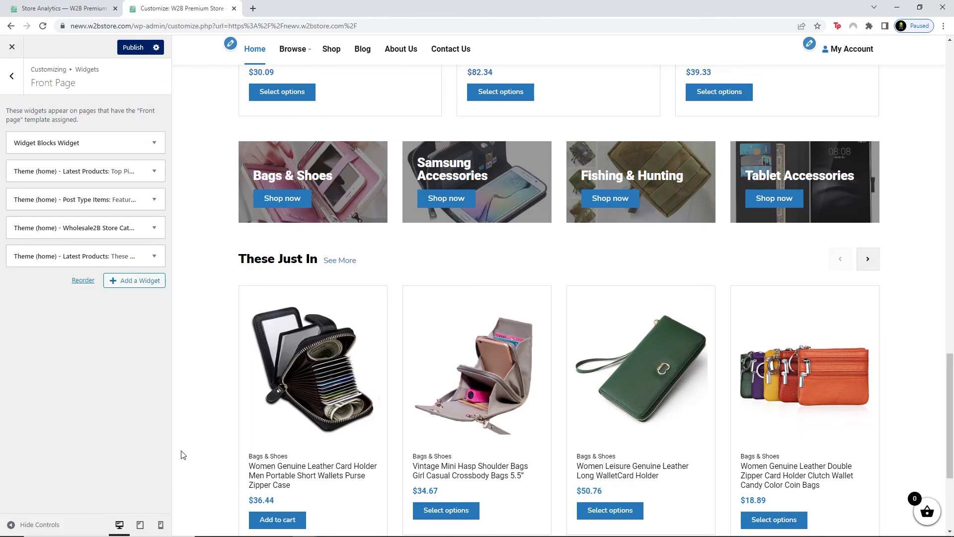
- Preview the front page's These Just In row at tablet width, then at mobile width
{"action": "left_click", "coordinate": [141, 524]}
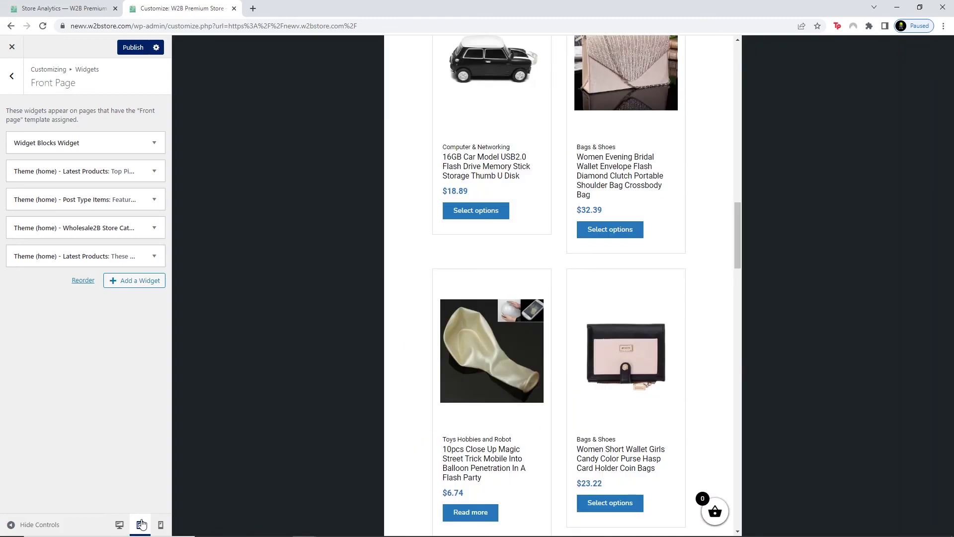
{"action": "left_click", "coordinate": [159, 524]}
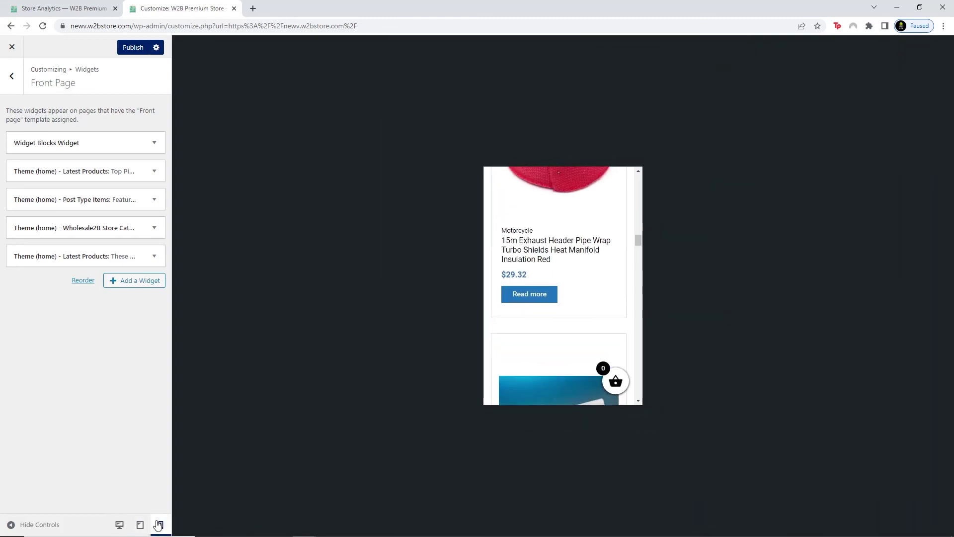